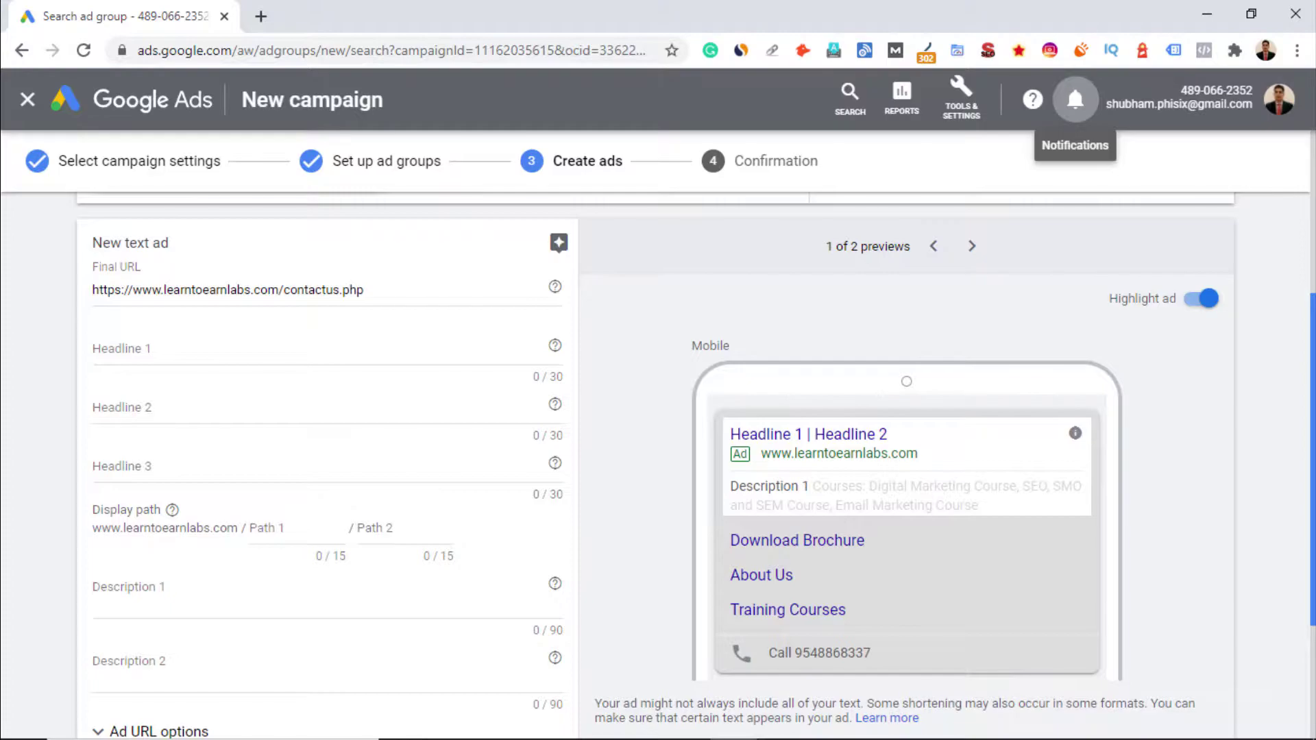
scroll(567, 167, "up", 1)
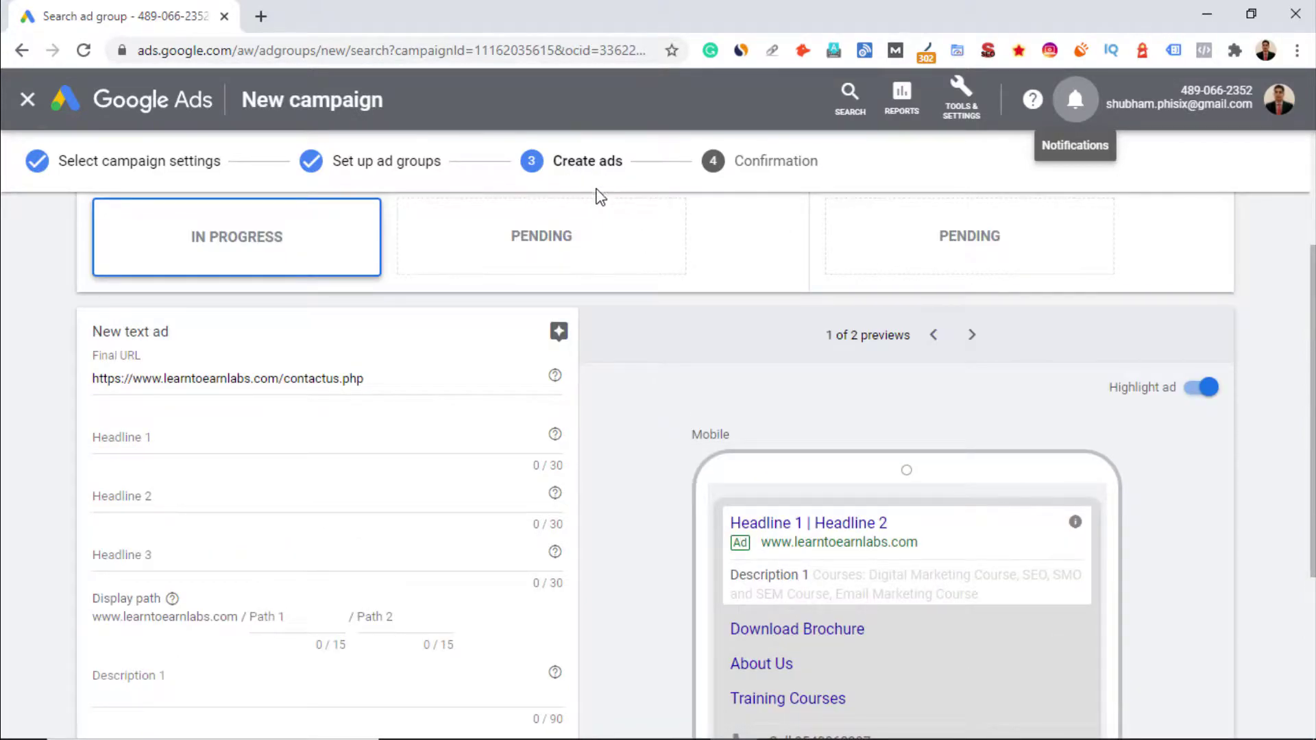
scroll(486, 287, "down", 1)
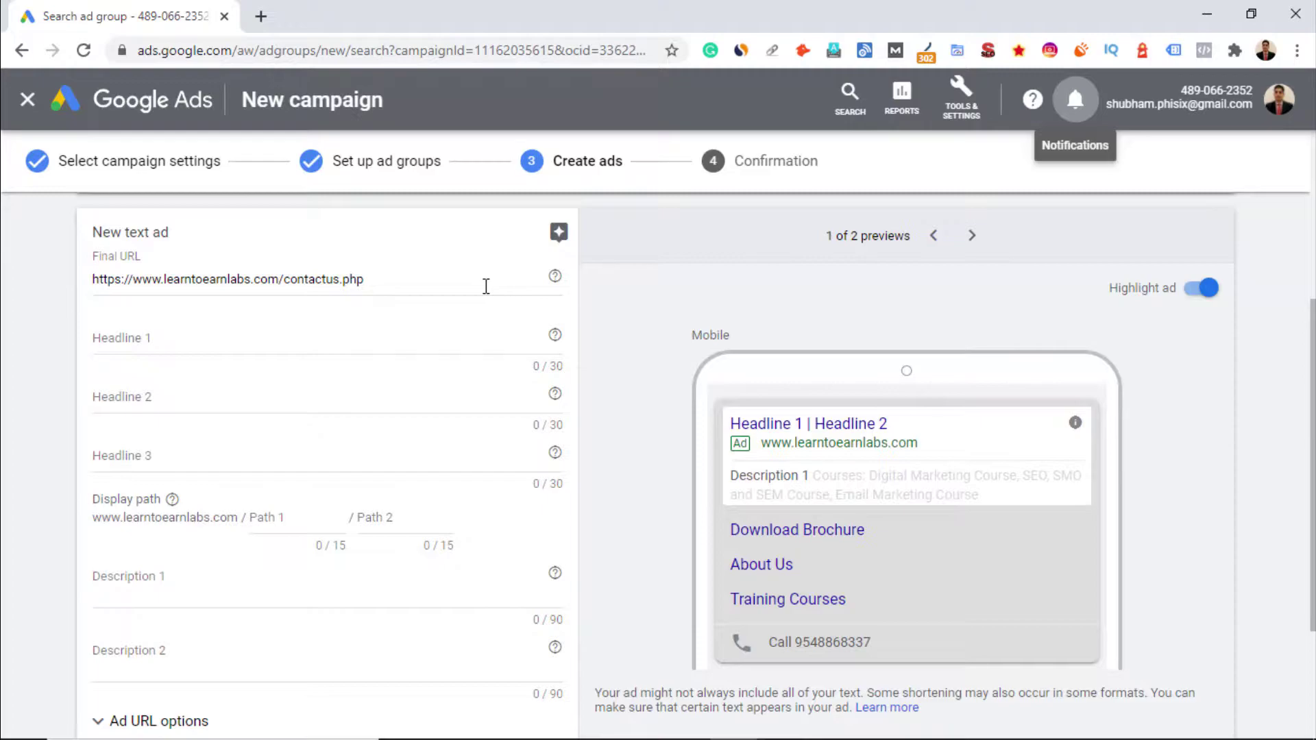
left_click(441, 340)
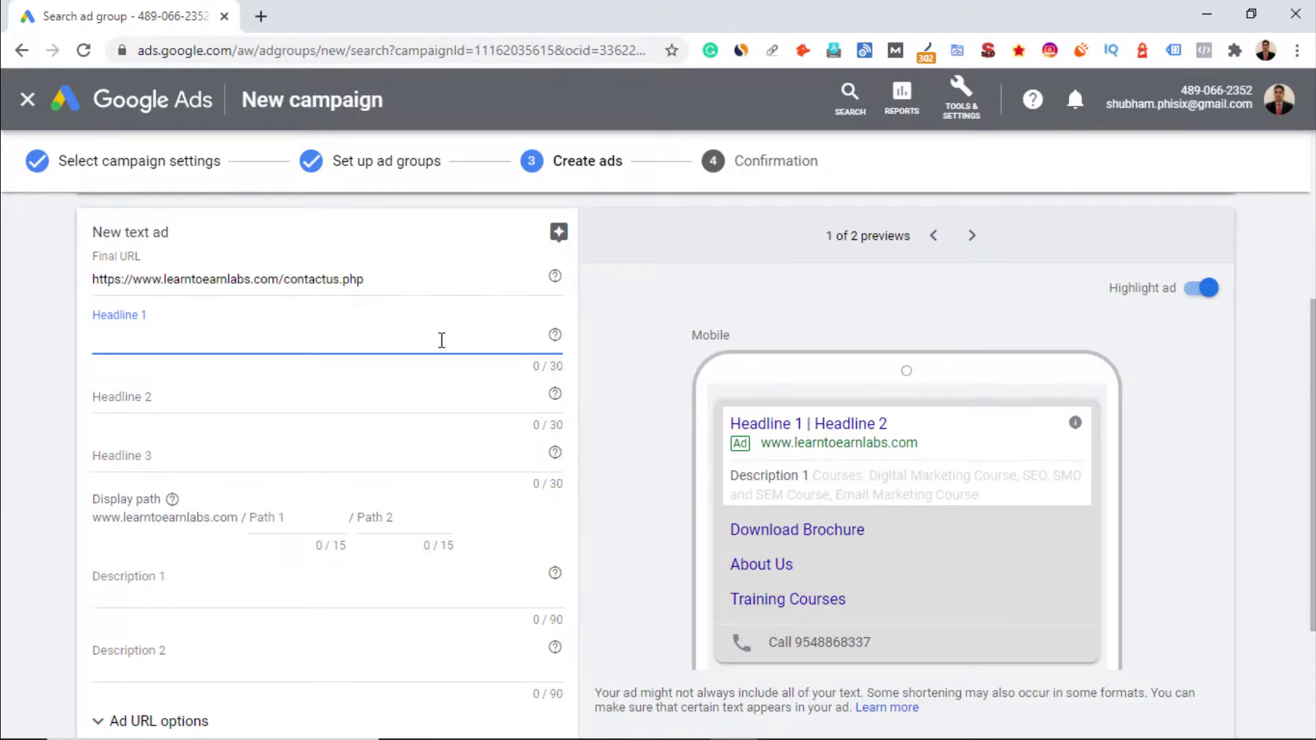
left_click(296, 584)
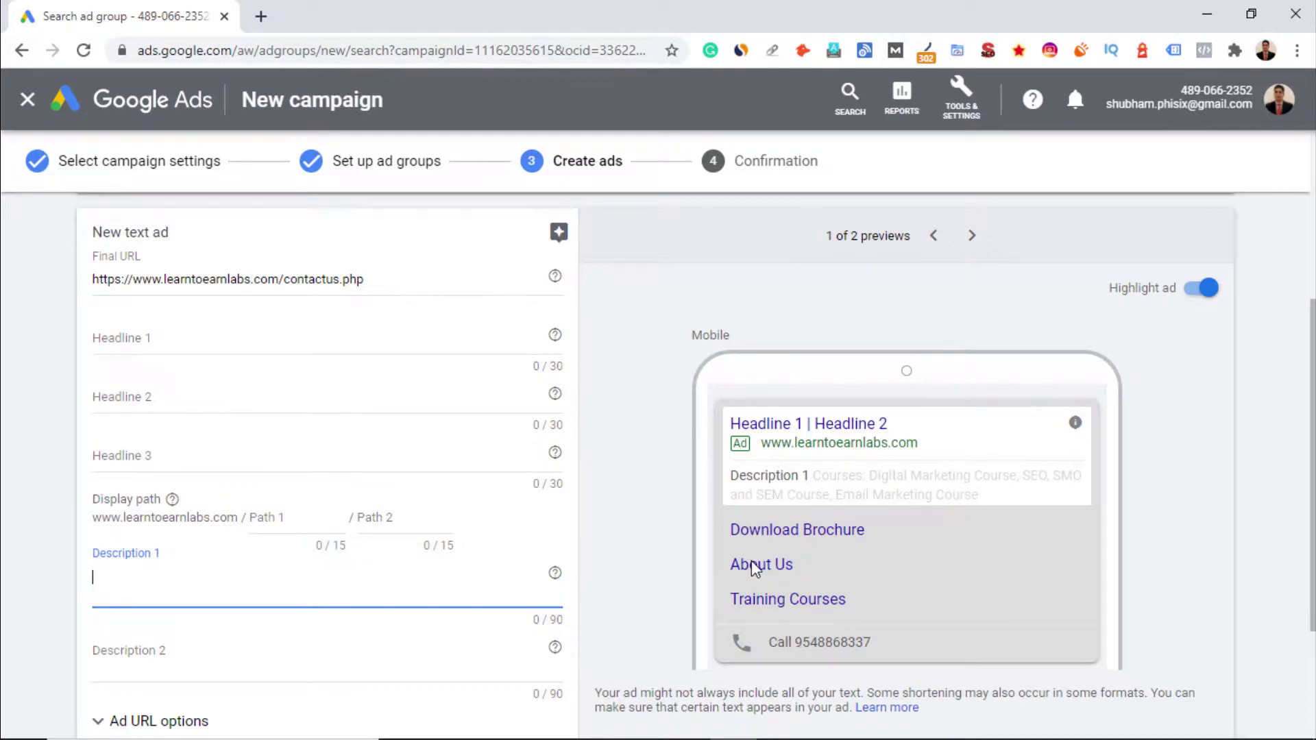
Switch to the Word document 0123.docx, review the three keywords in the ad group, and return to the text ad.
key("alt+Tab")
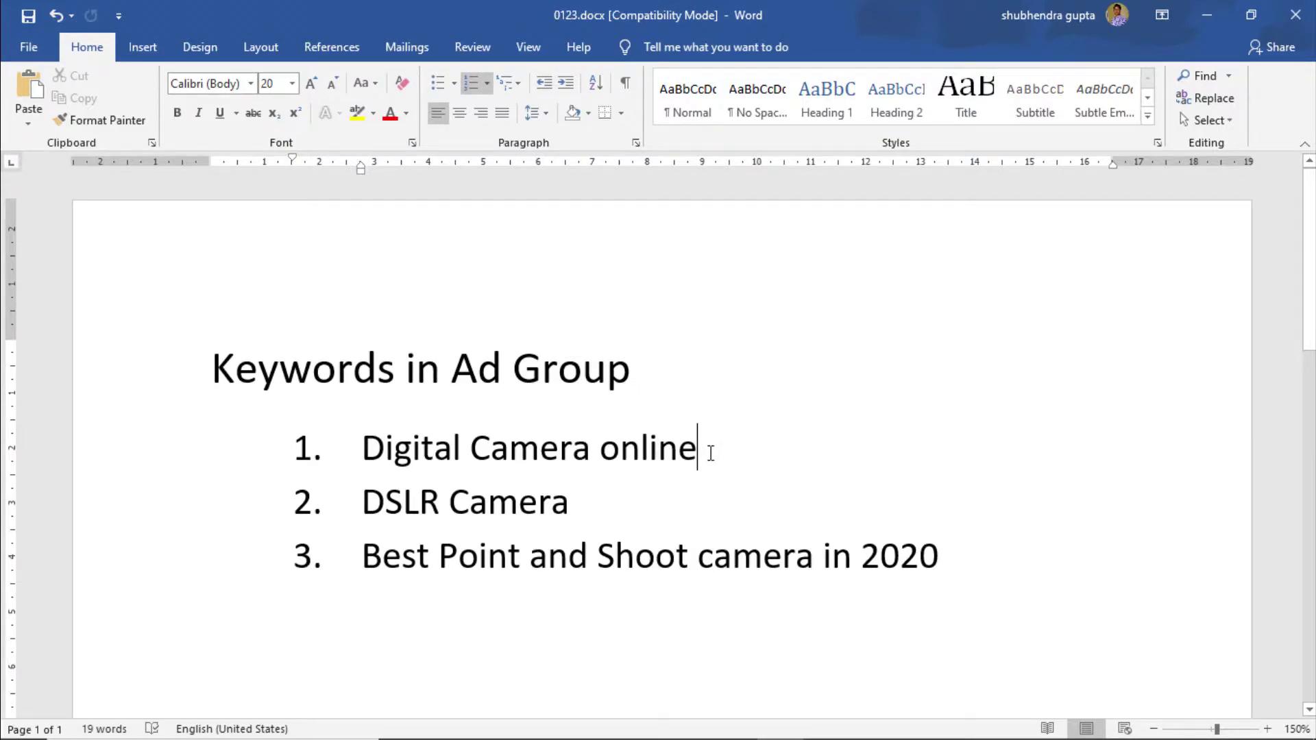
left_click(574, 503)
left_click(1205, 16)
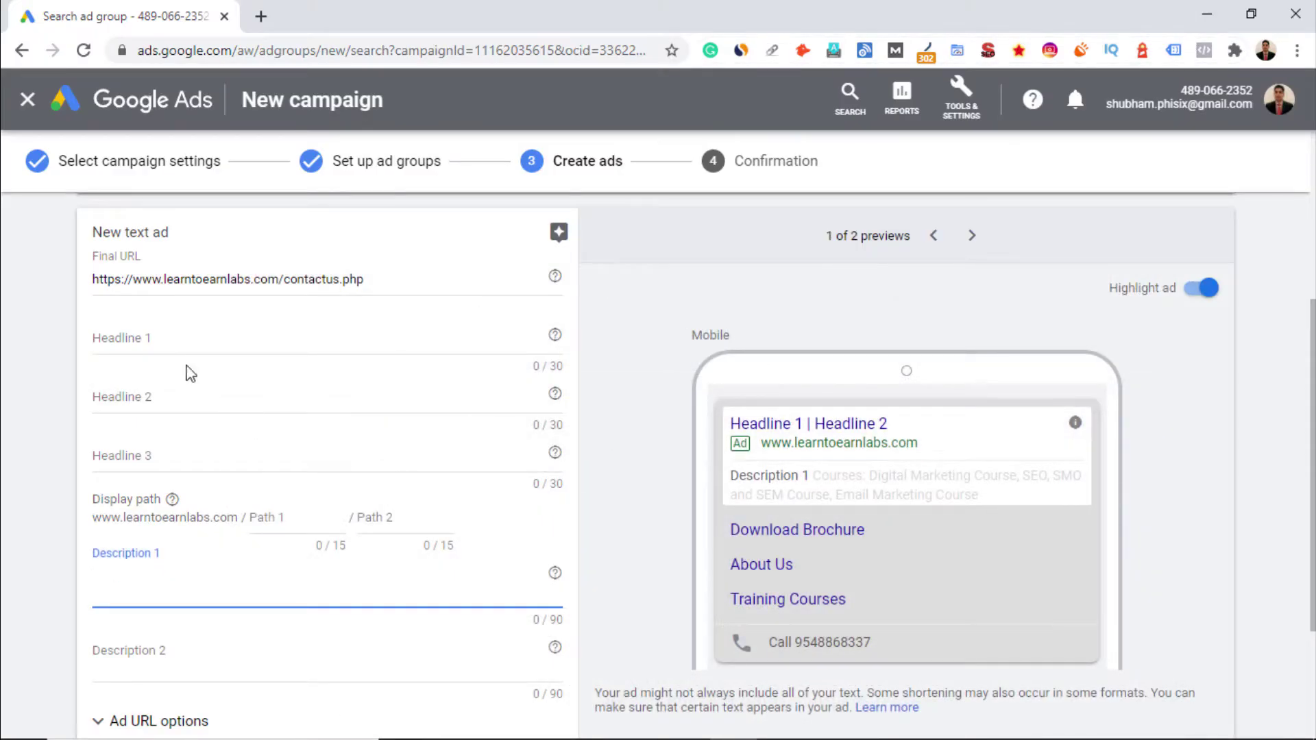
Begin Headline 1 with "Buy" and add a keyword insertion with the default text "Camera".
left_click(166, 335)
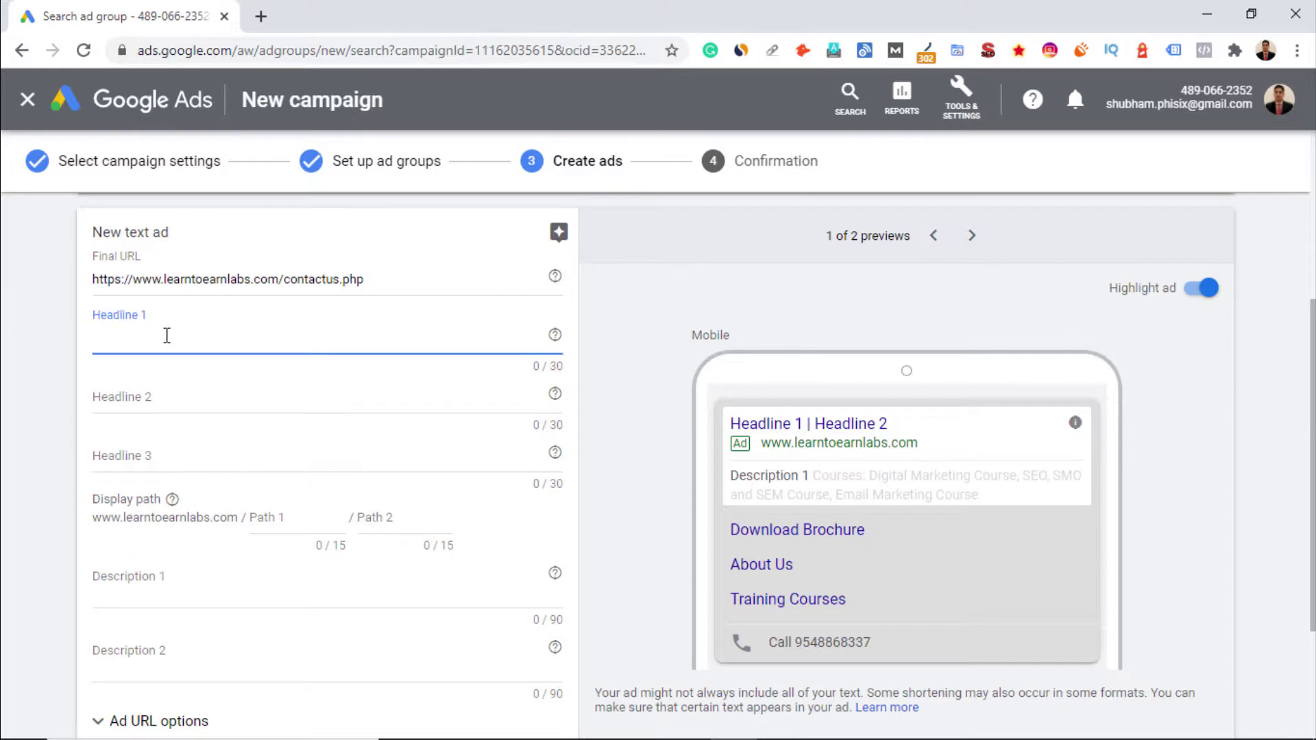
type("Buy")
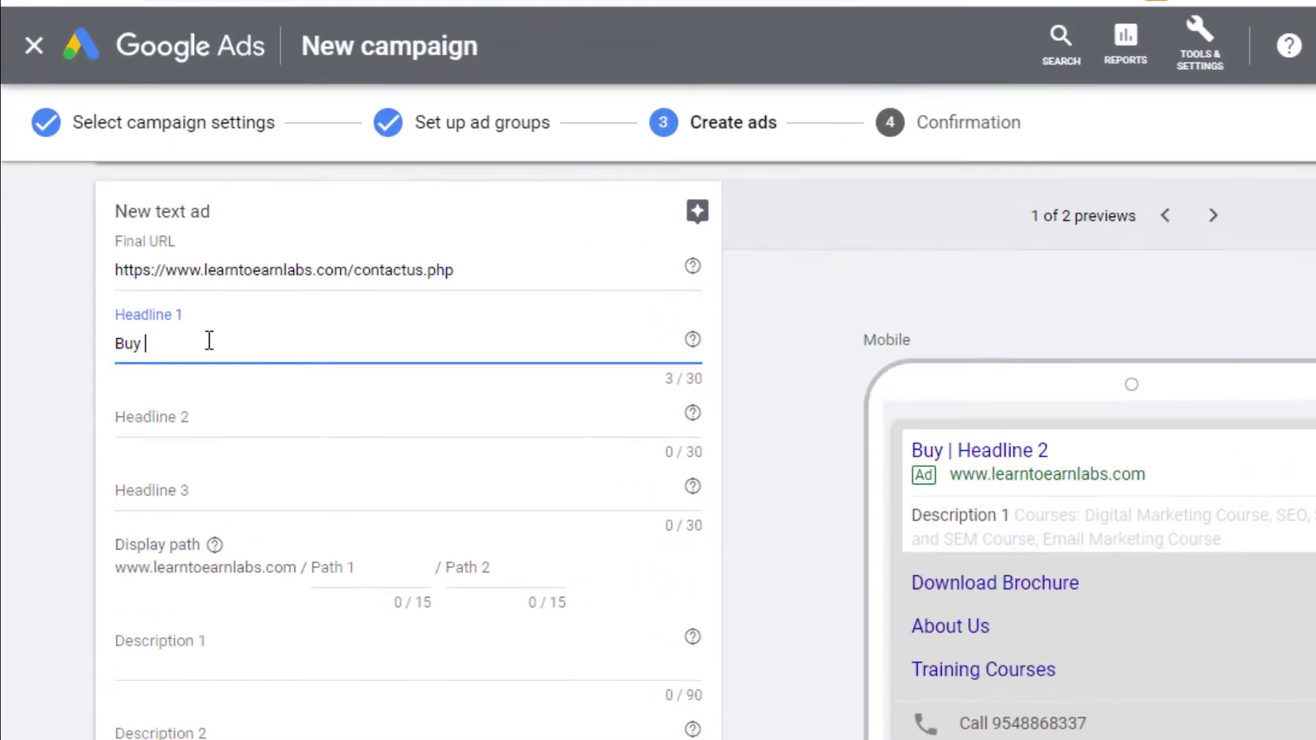
type("{")
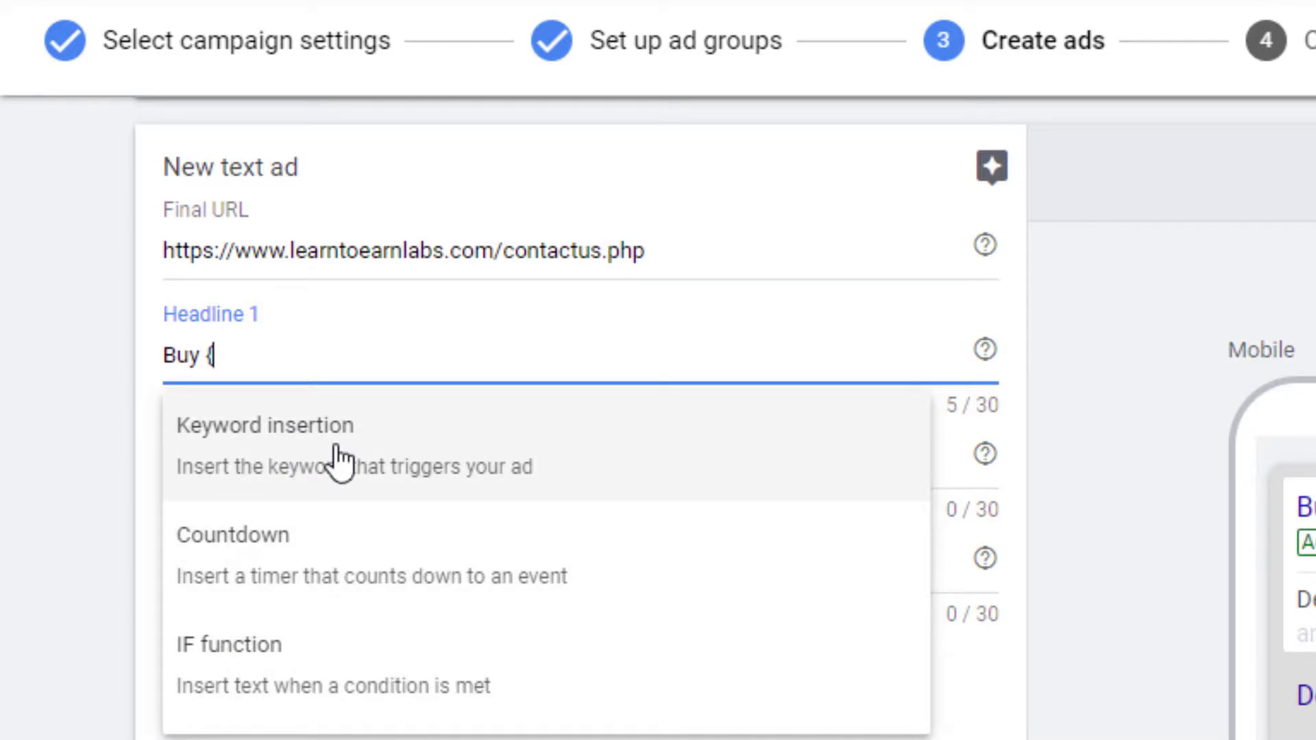
left_click(338, 463)
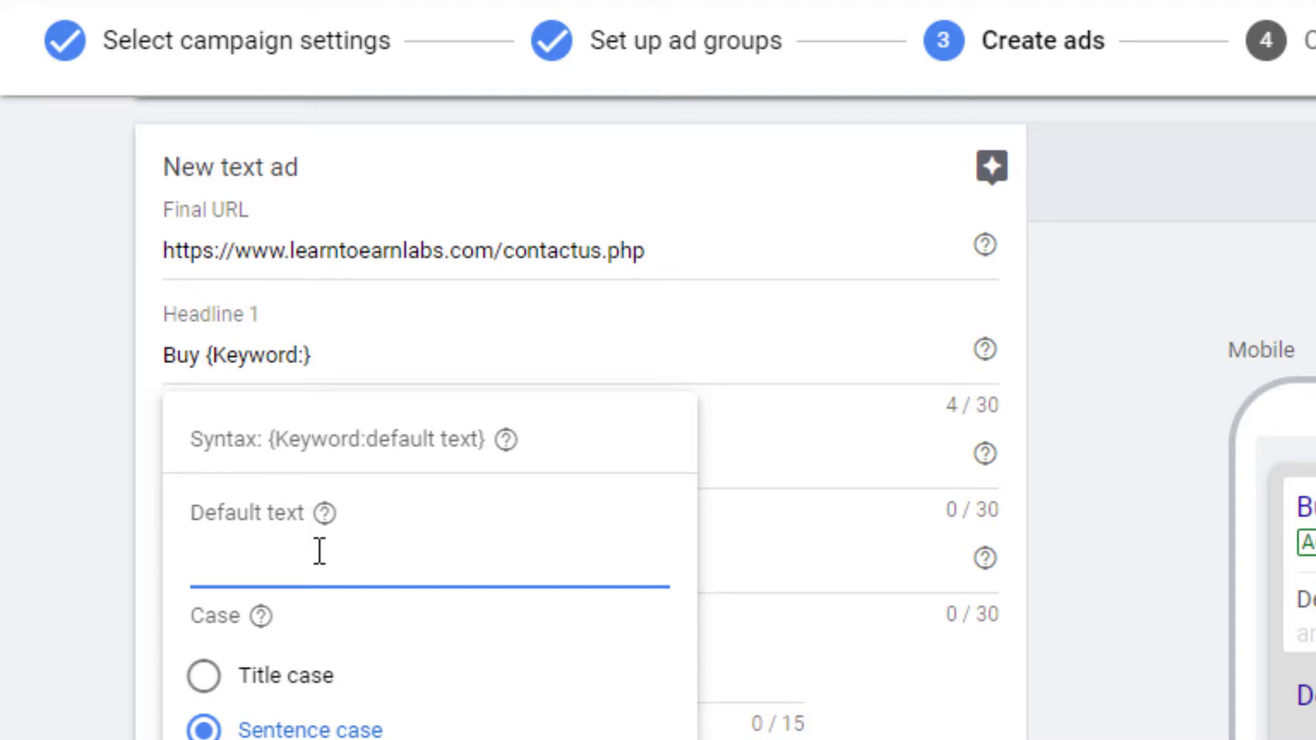
type("Camera")
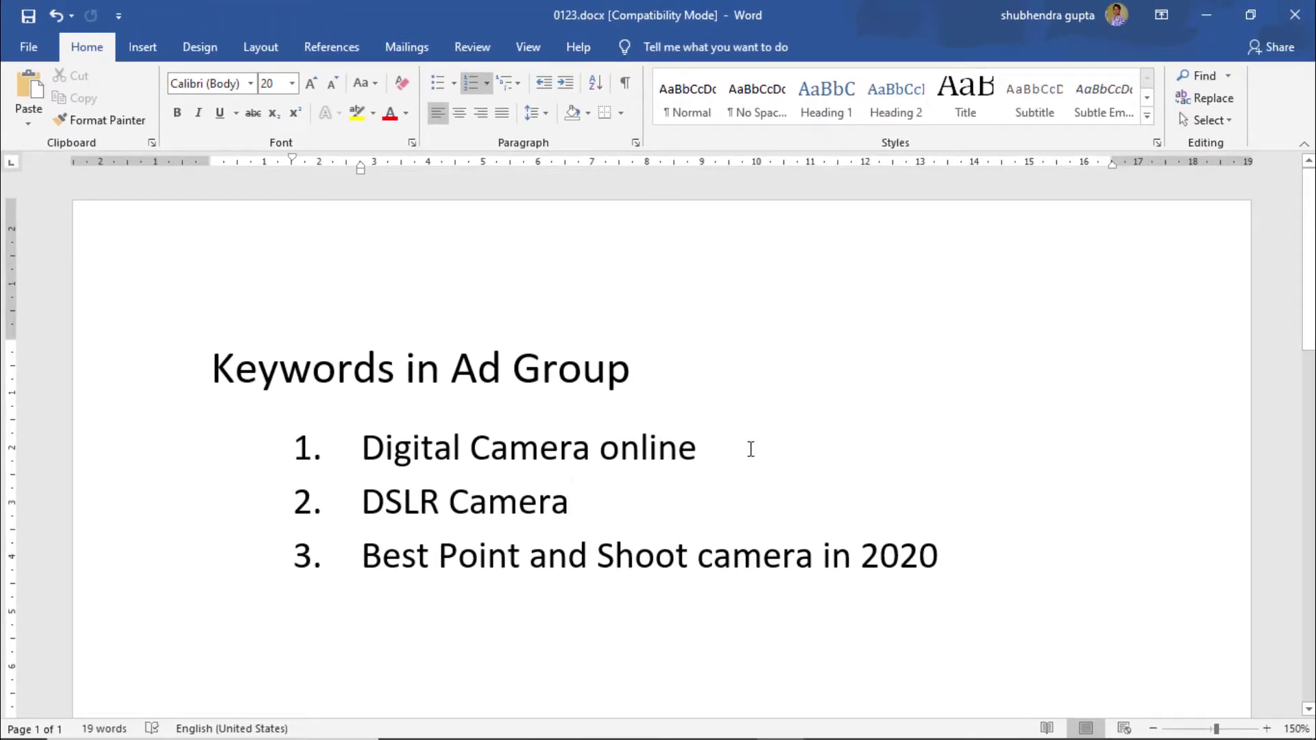
Examine the word "Camera" in each of the three keywords in the Word document.
left_click_drag(591, 453, 470, 452)
left_click_drag(449, 504, 570, 508)
left_click_drag(697, 557, 814, 557)
left_click(893, 424)
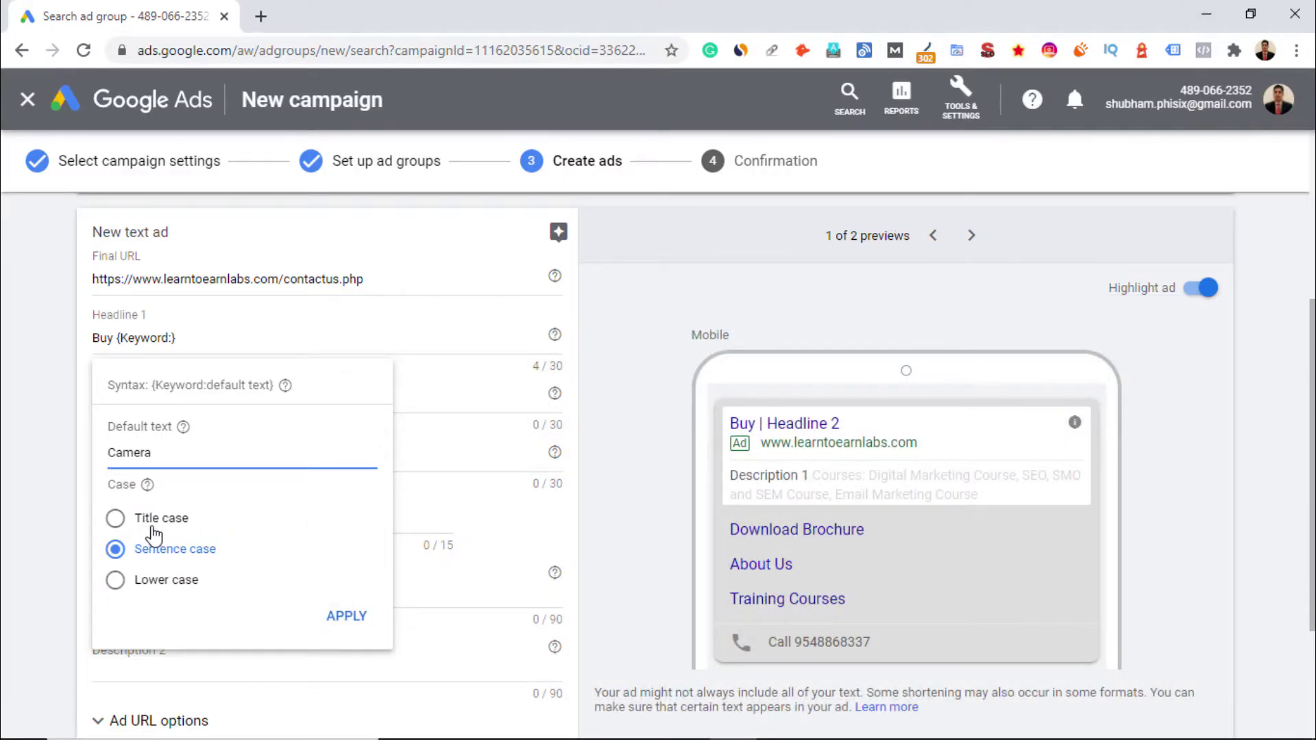
Compare the case options for the keyword insertion and apply it to Headline 1 in title case.
left_click(116, 521)
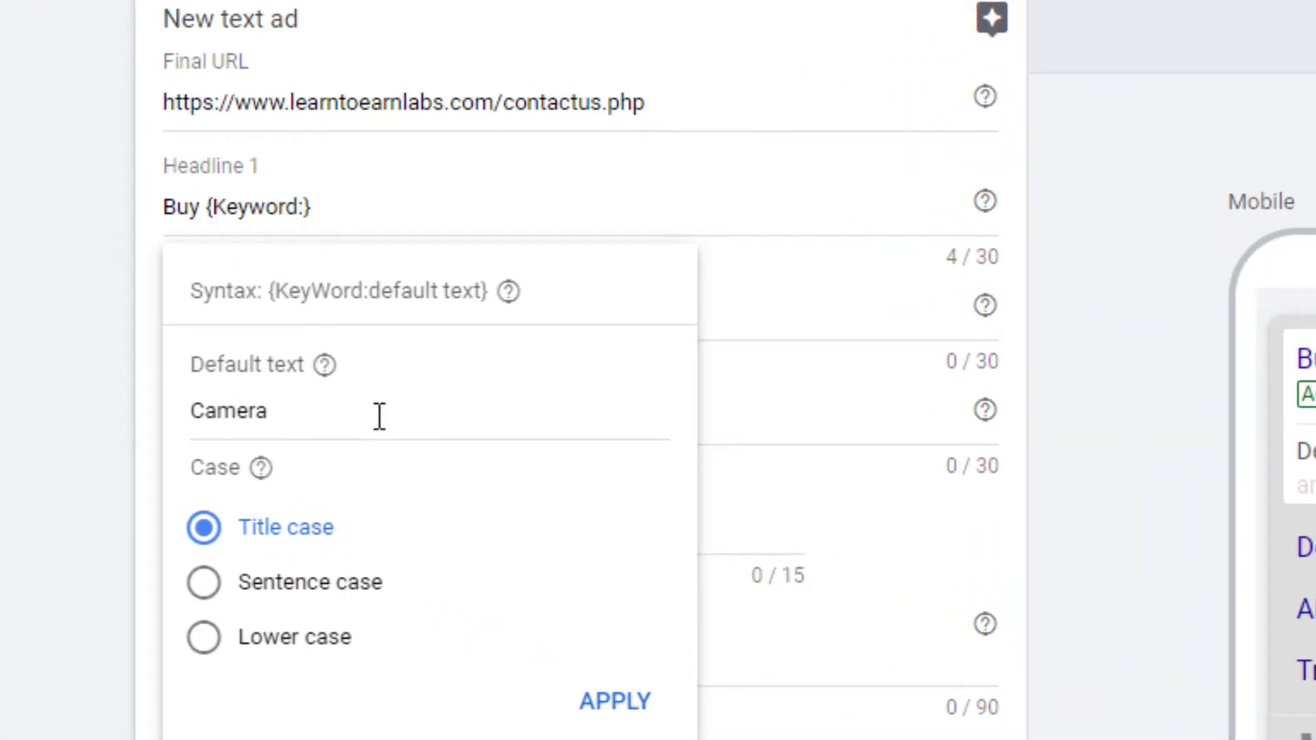
left_click_drag(271, 292, 365, 291)
left_click(527, 323)
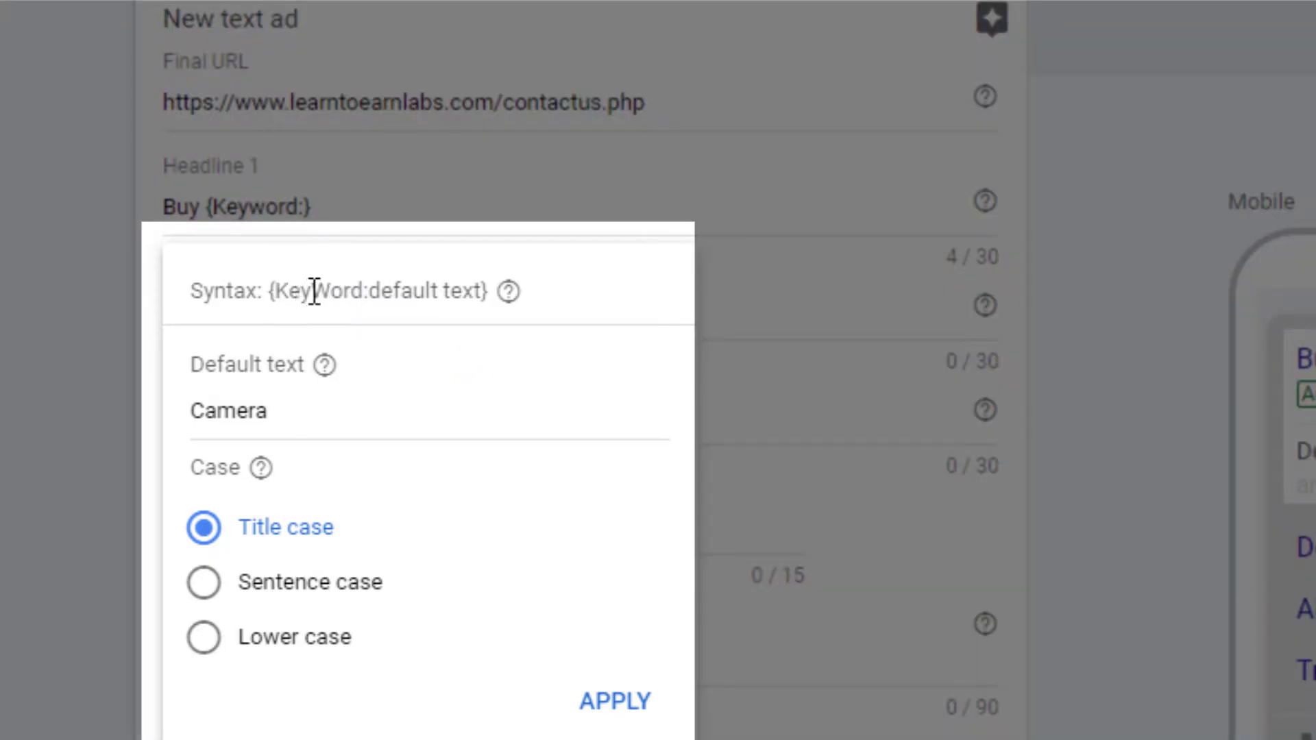
left_click(216, 580)
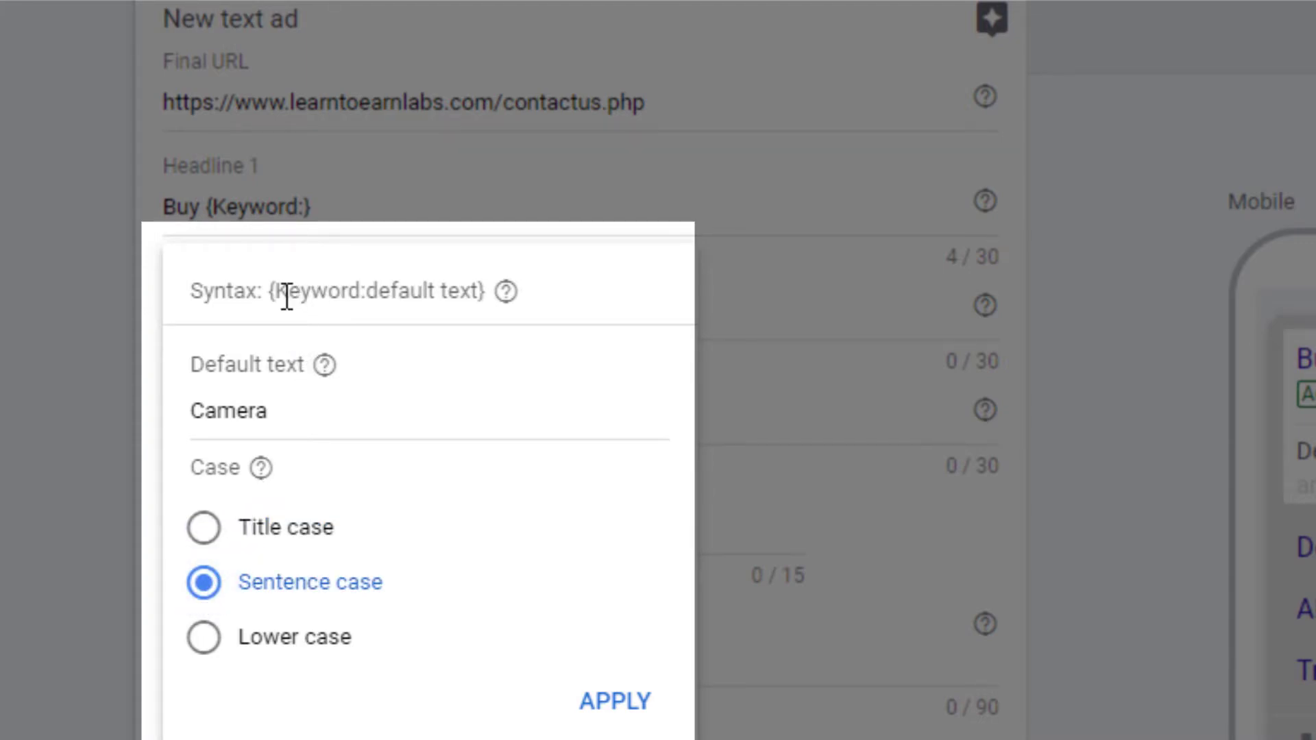
key("Down")
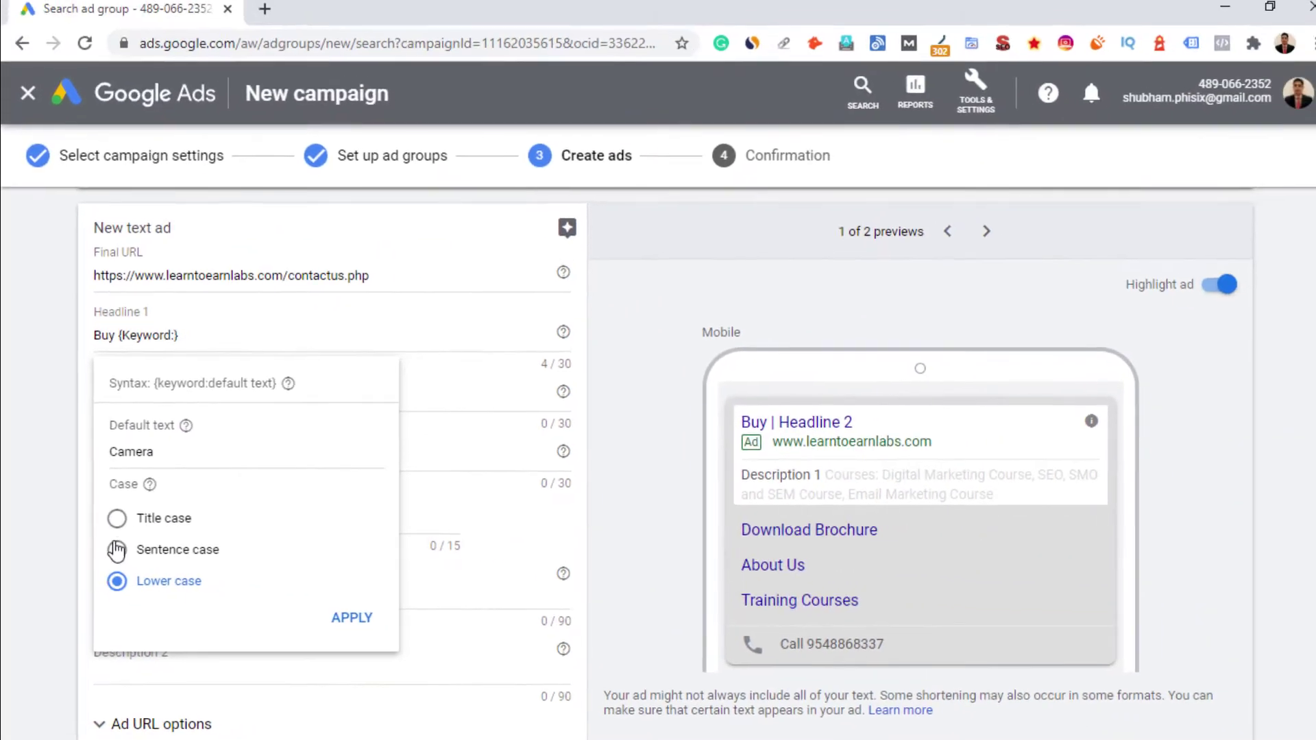
left_click(118, 519)
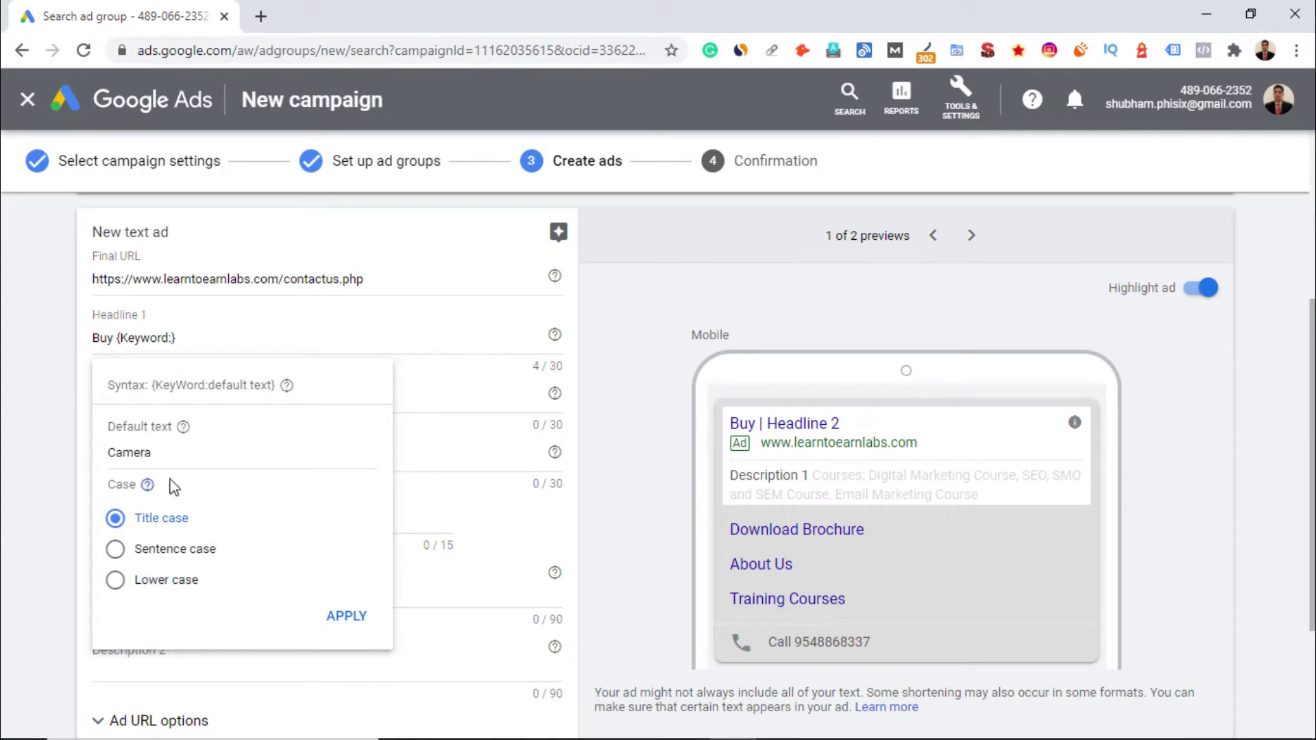
left_click(348, 617)
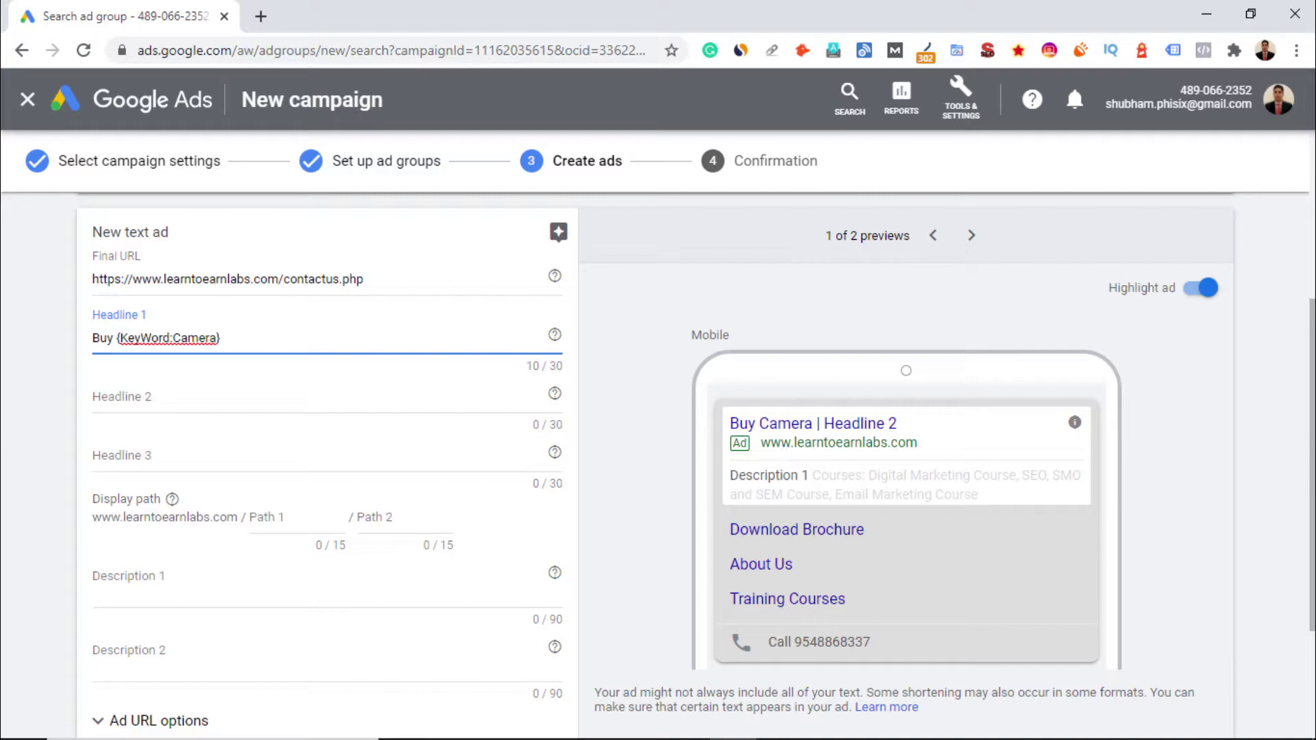
Switch to the Word document, examine each keyword that could replace the placeholder, especially the long third one, and return to the text ad.
left_click(780, 723)
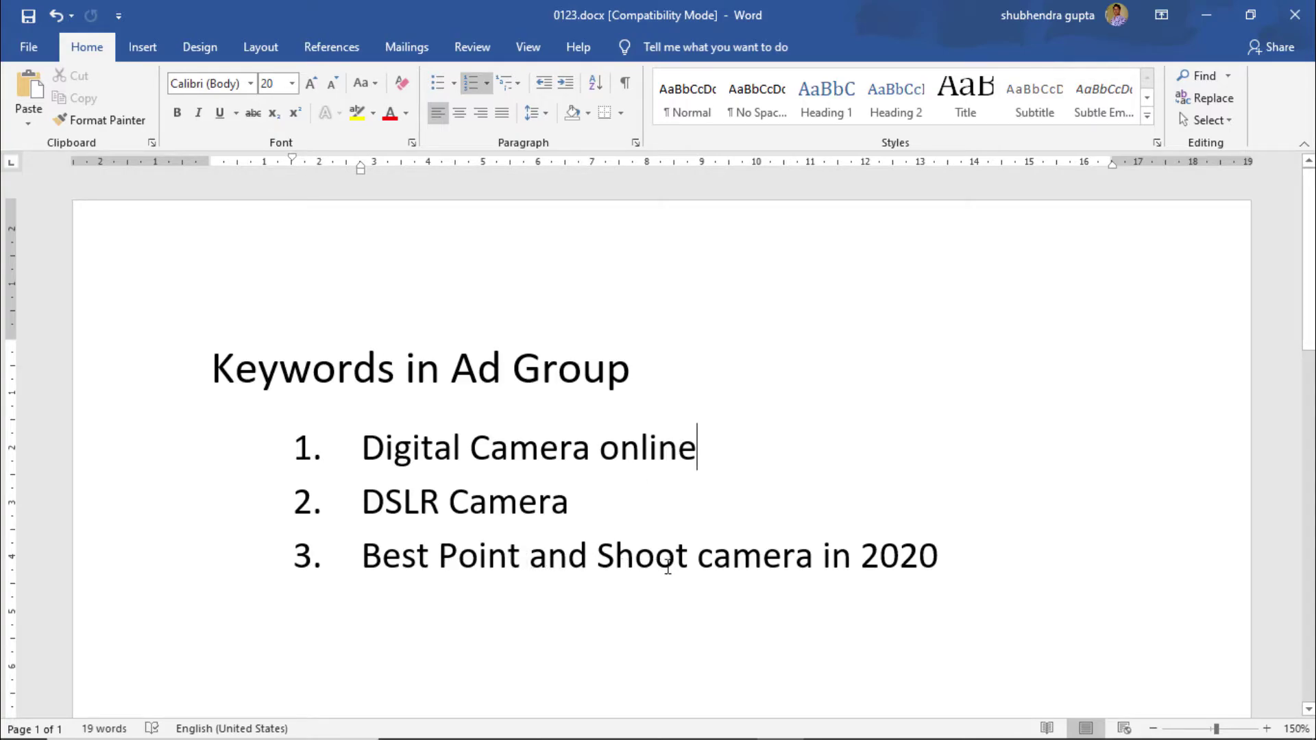
left_click_drag(951, 563, 362, 569)
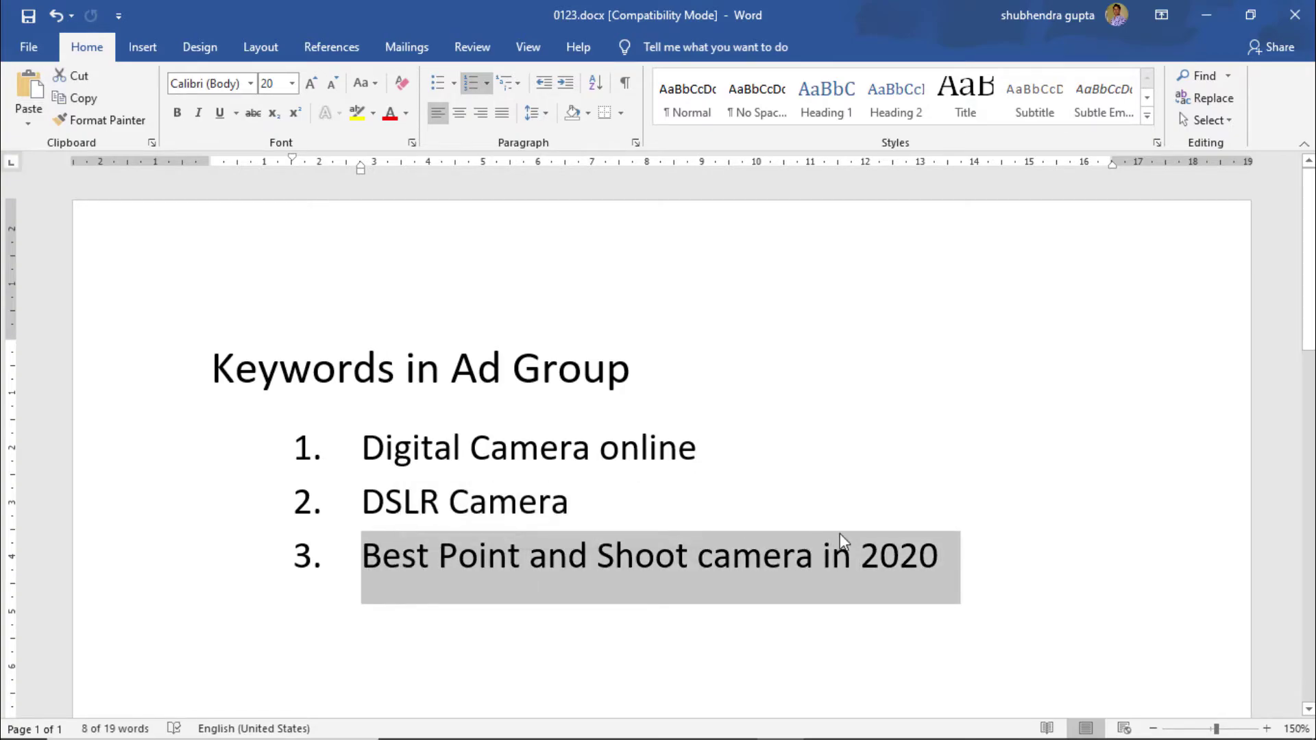
left_click(800, 555)
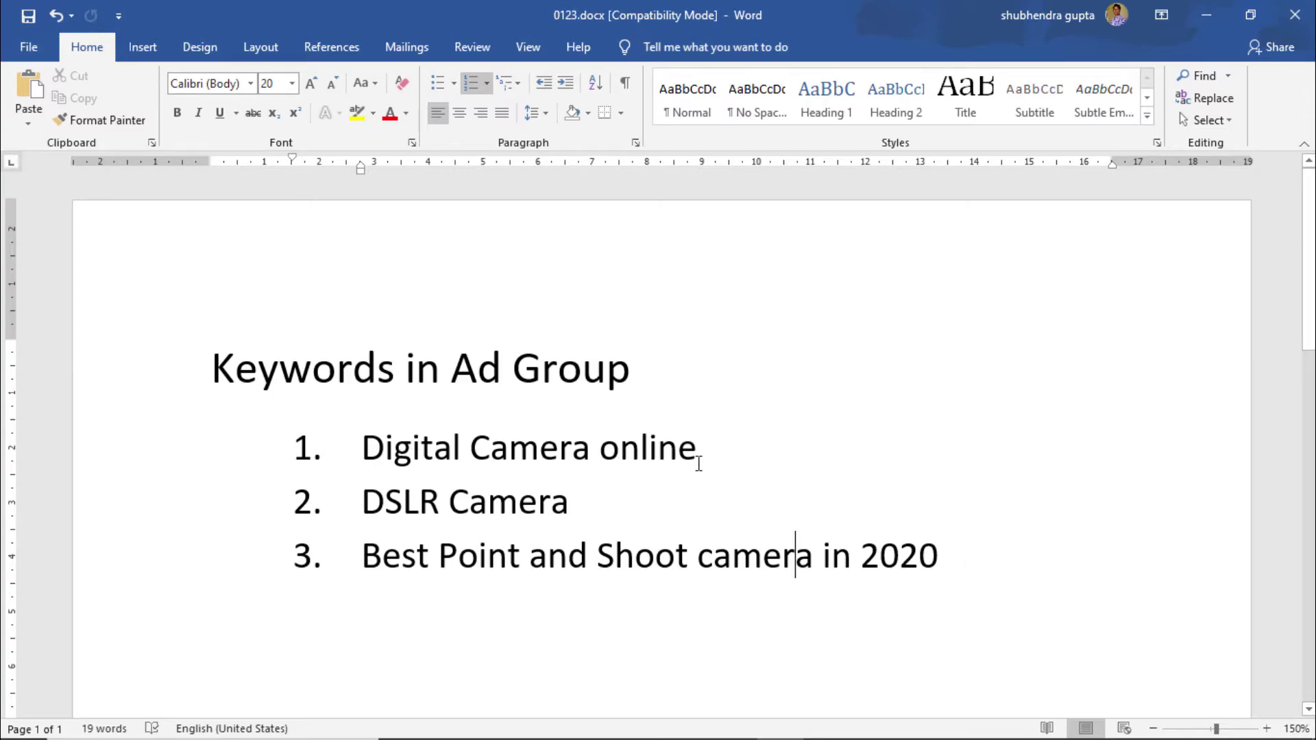
left_click_drag(363, 449, 389, 514)
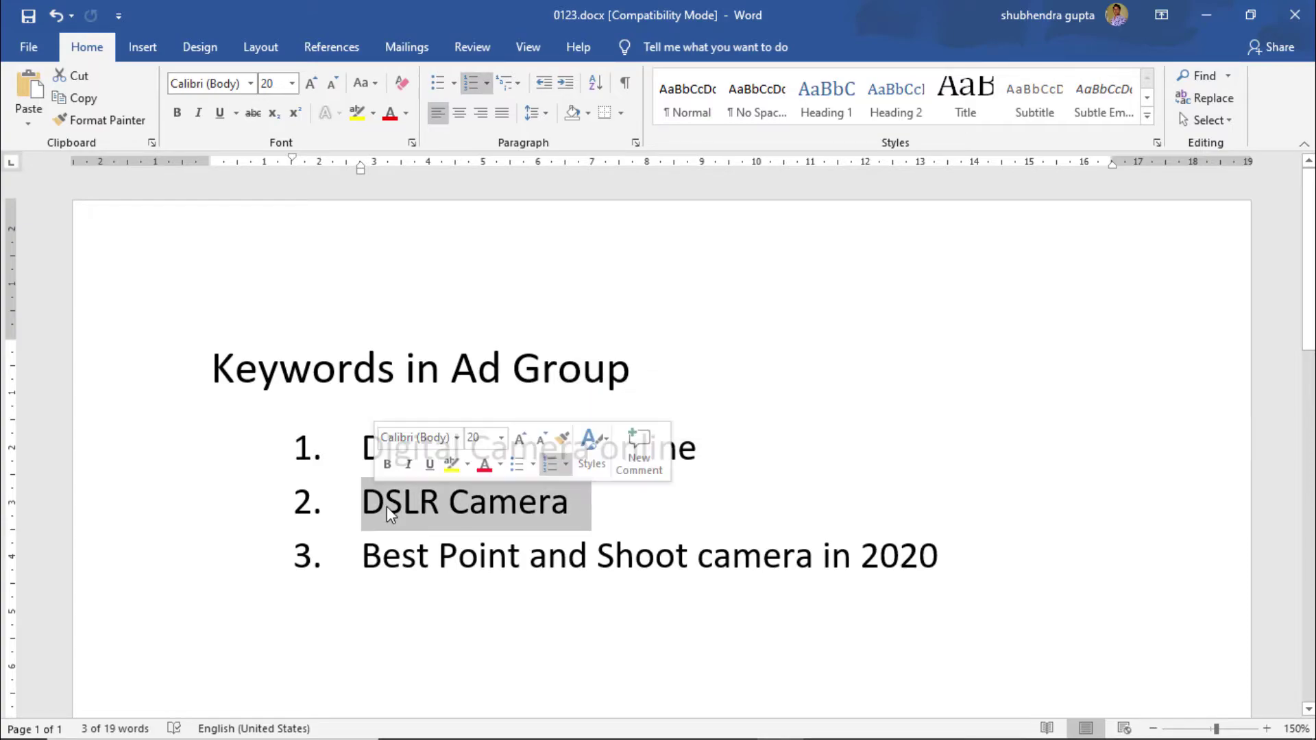
left_click(573, 514)
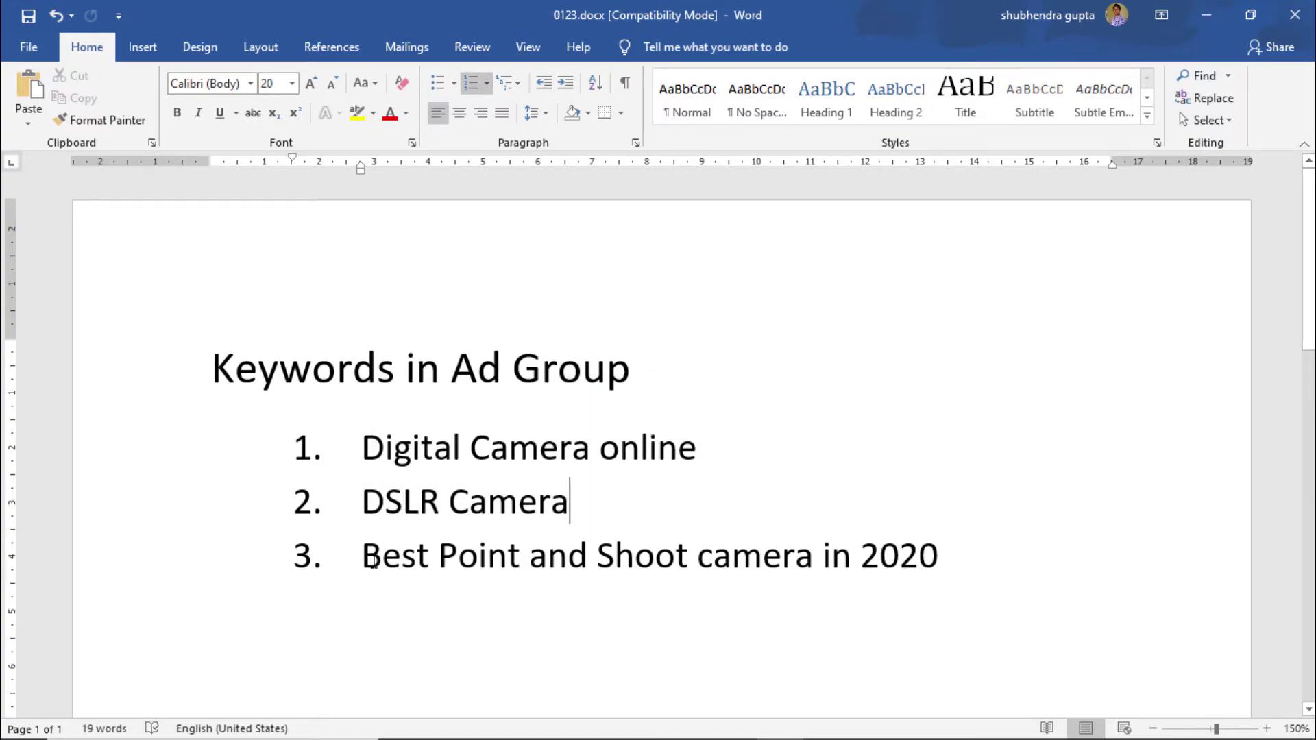
left_click_drag(365, 558, 1002, 552)
left_click(1002, 552)
left_click_drag(693, 559, 809, 562)
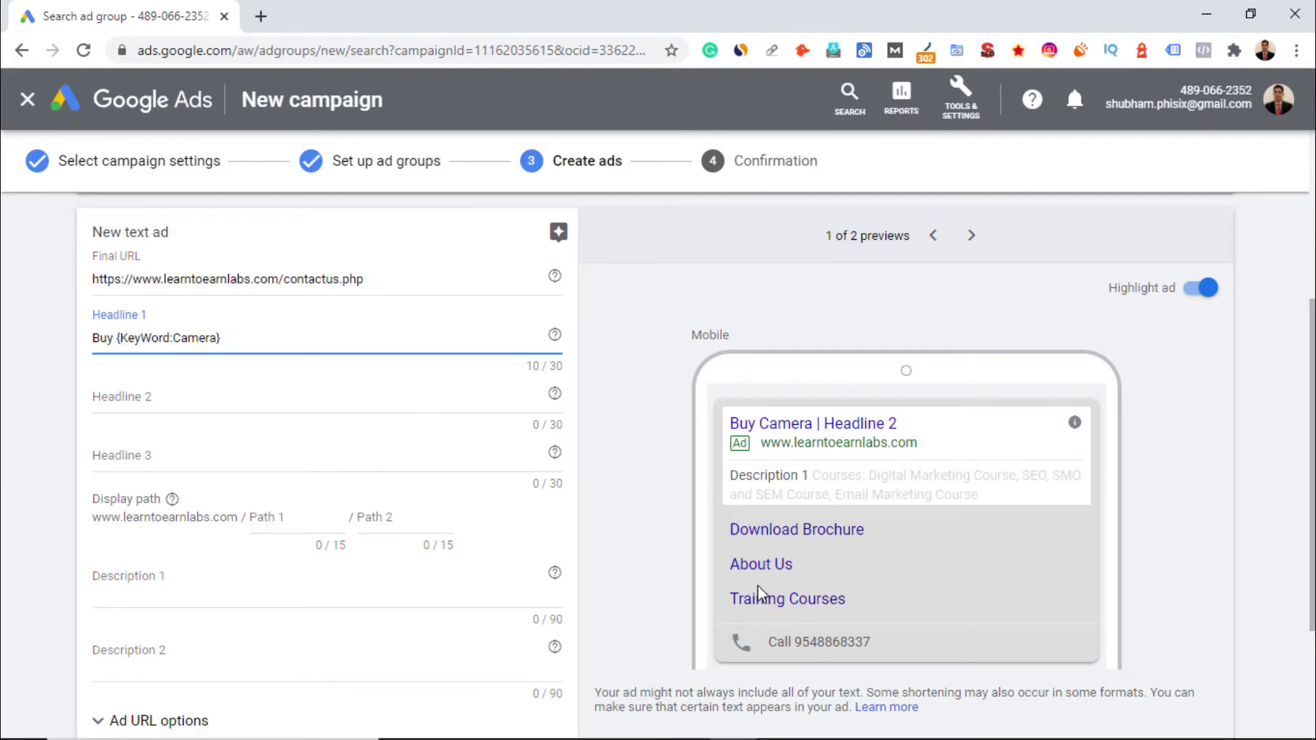
left_click(763, 728)
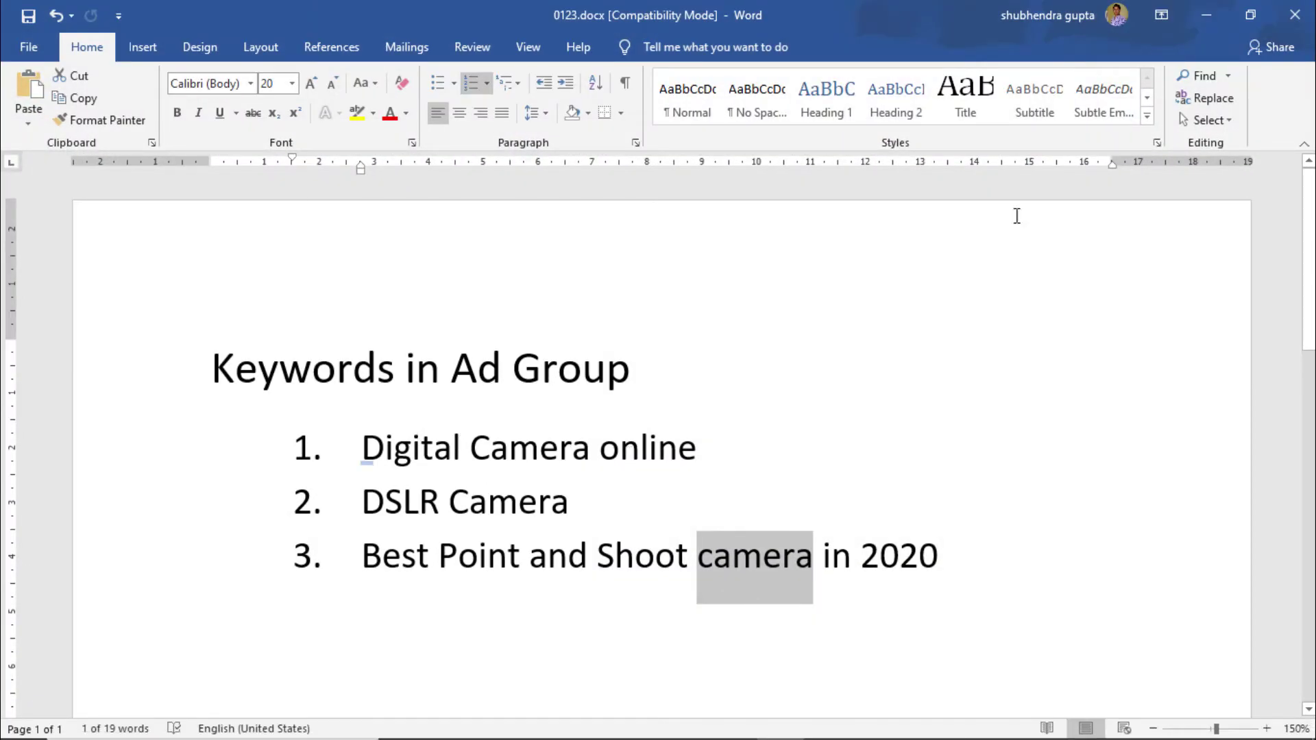
left_click(1208, 15)
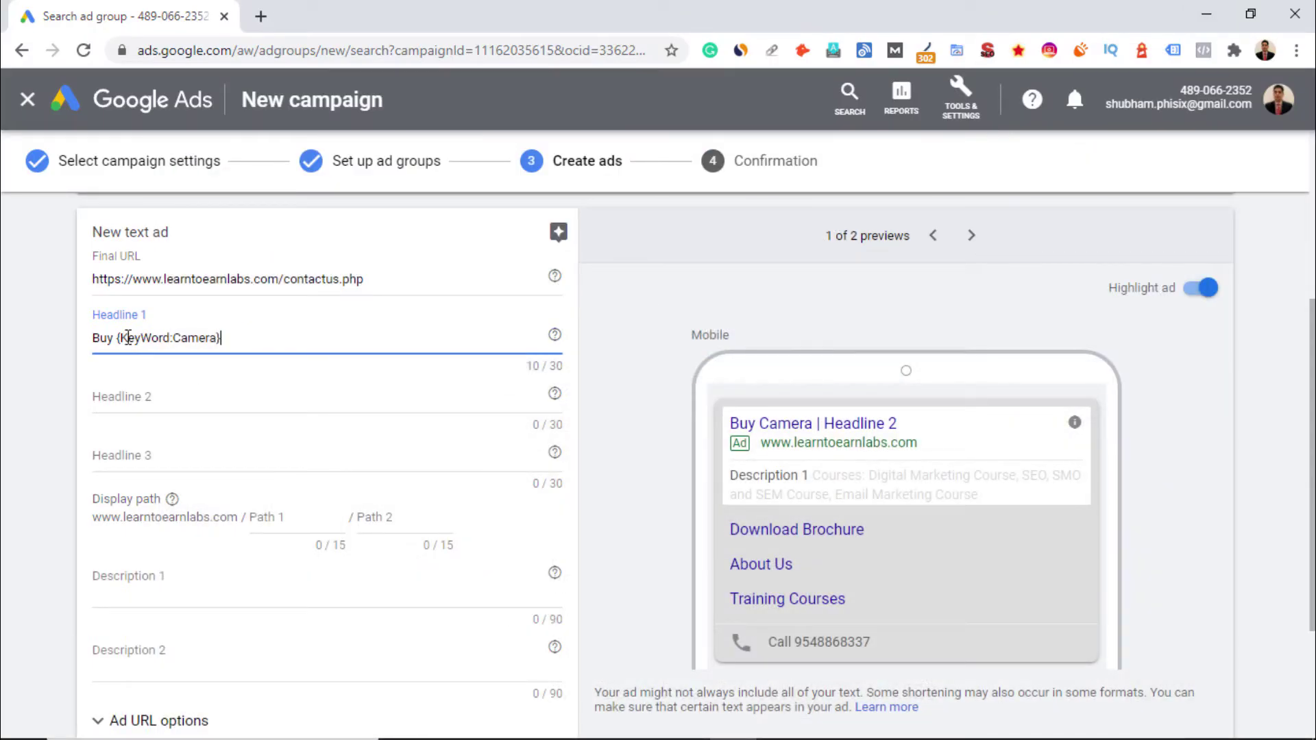
Replace the keyword placeholder in Headline 1 with "Digital Camera", and change "Digital" to "DSLR".
left_click_drag(124, 337, 223, 337)
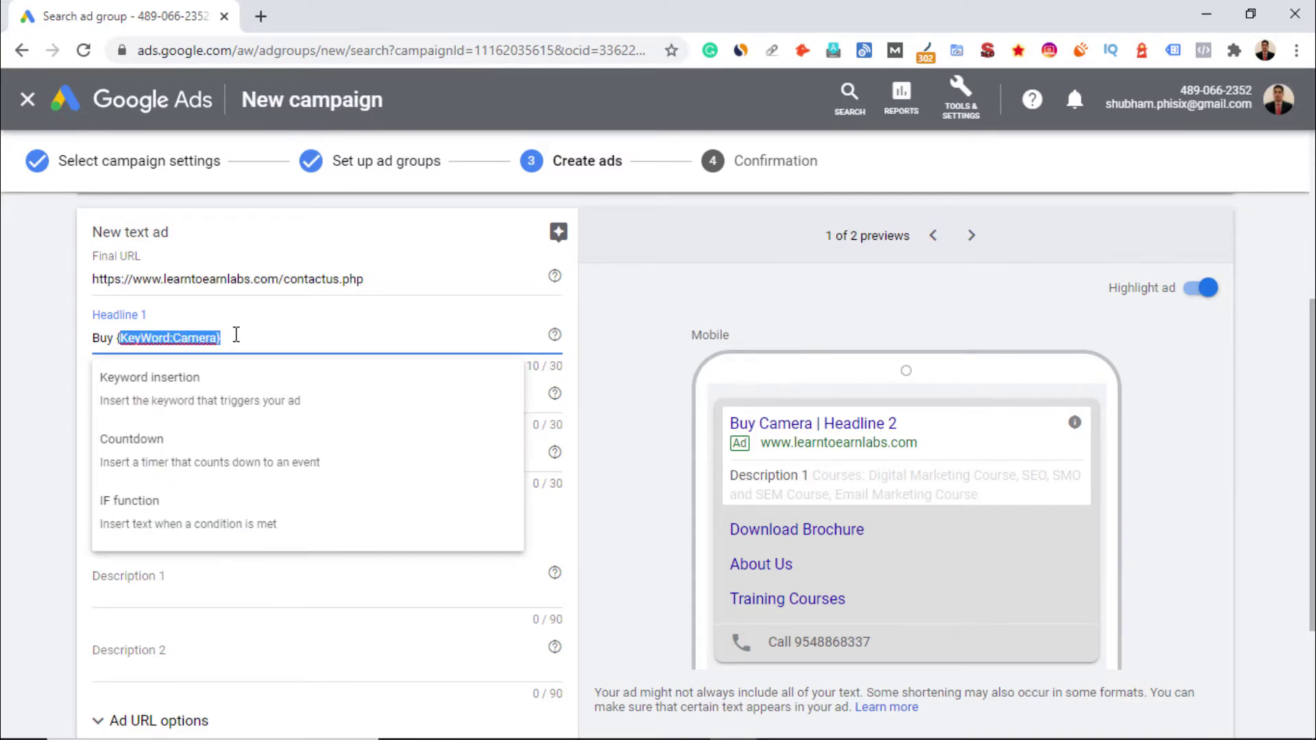
key("BackSpace")
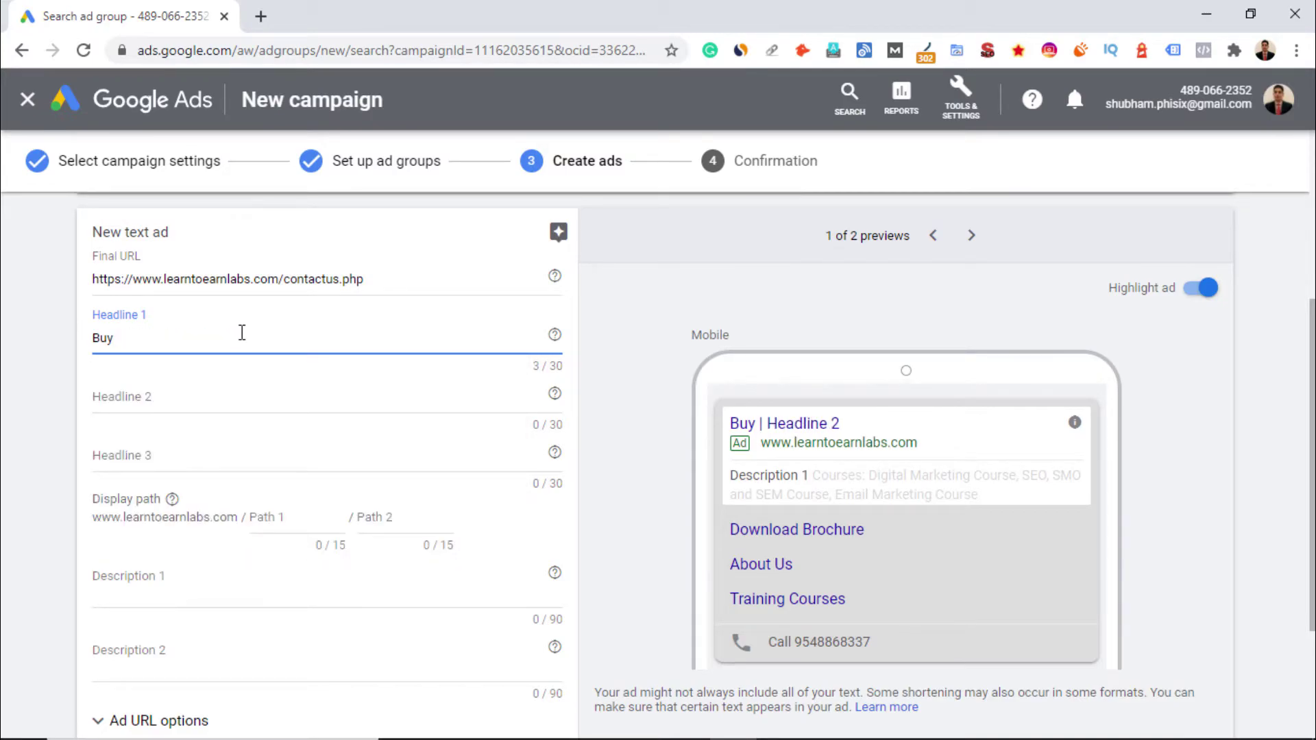
type("Digital Camera")
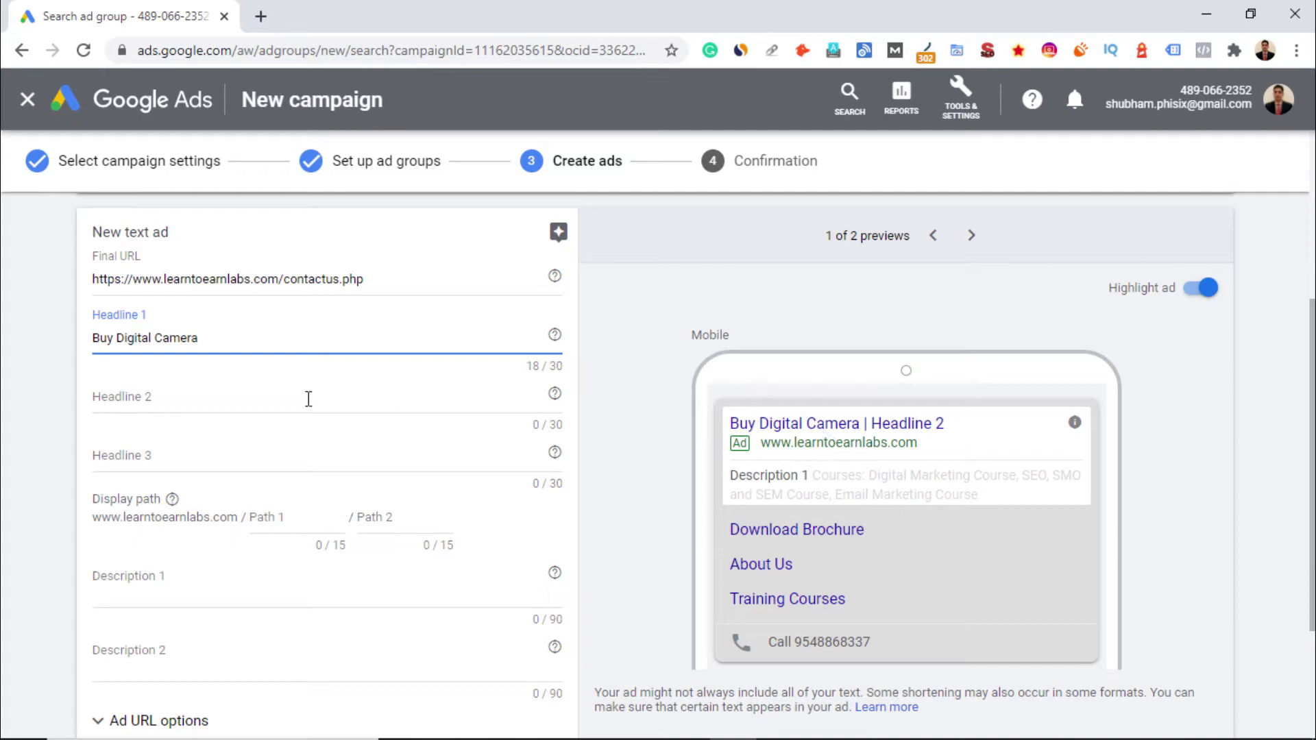
left_click_drag(151, 338, 125, 338)
type("SLR")
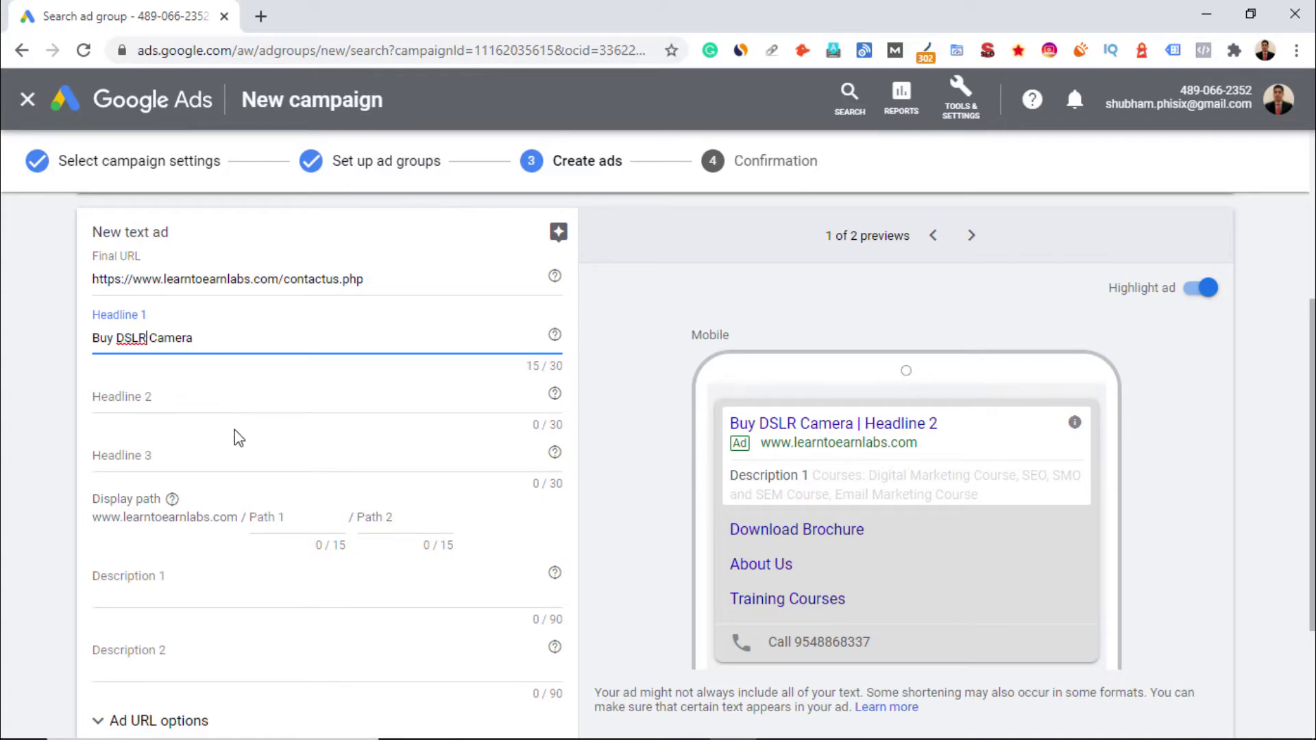
Fill Headline 3 with "Buy" followed by a sentence-case keyword insertion, leaving its default text empty.
left_click(243, 451)
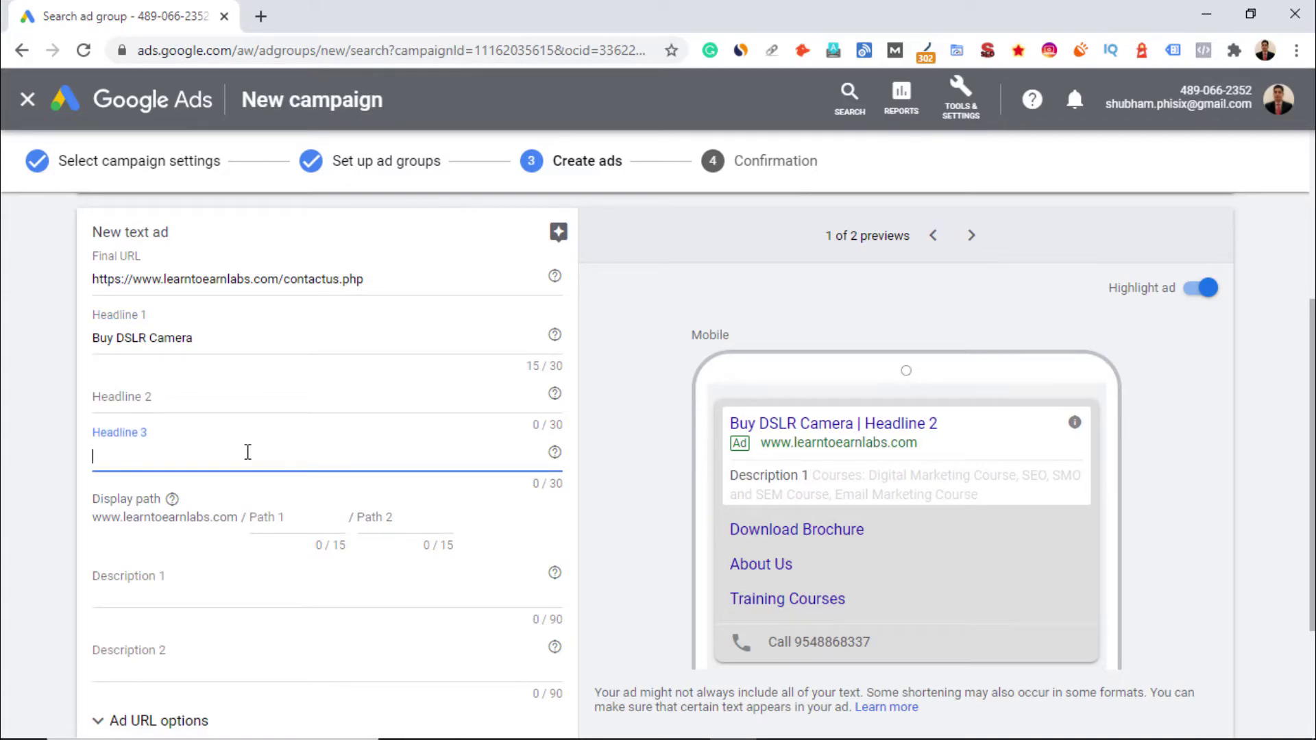
type("Buy {")
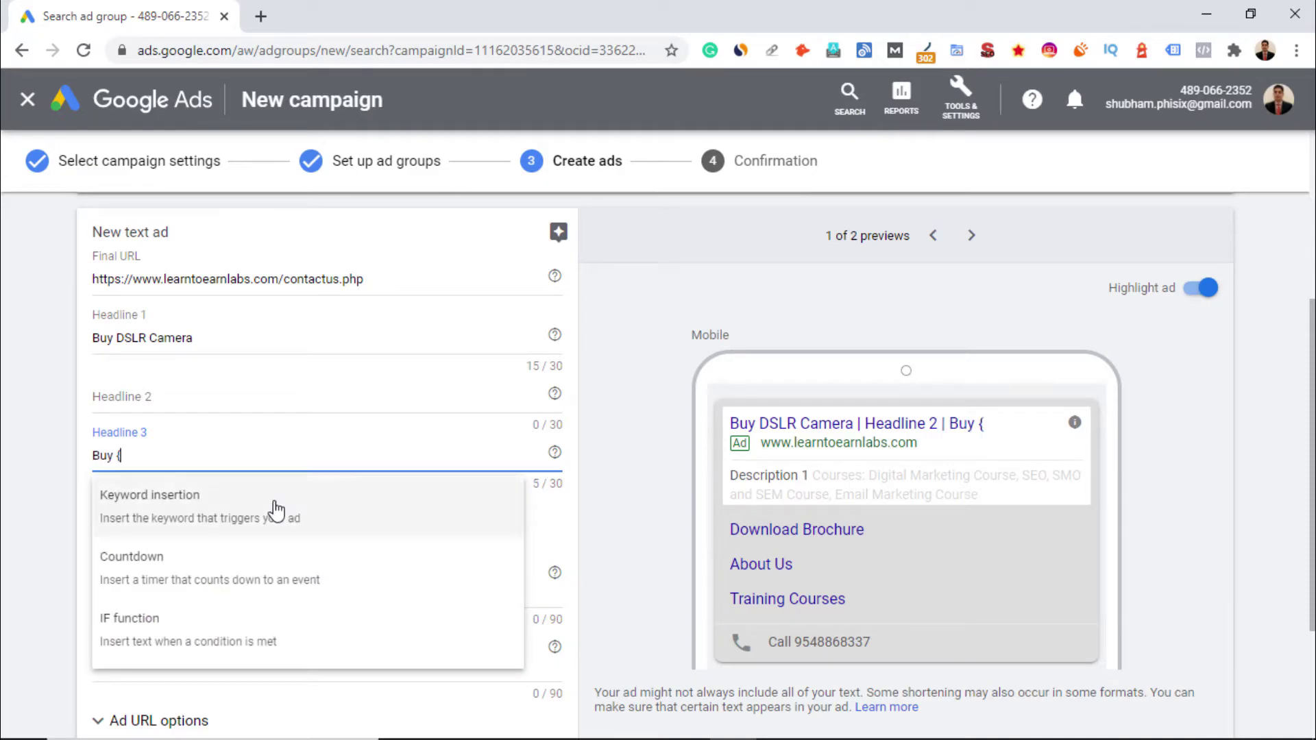
left_click(257, 521)
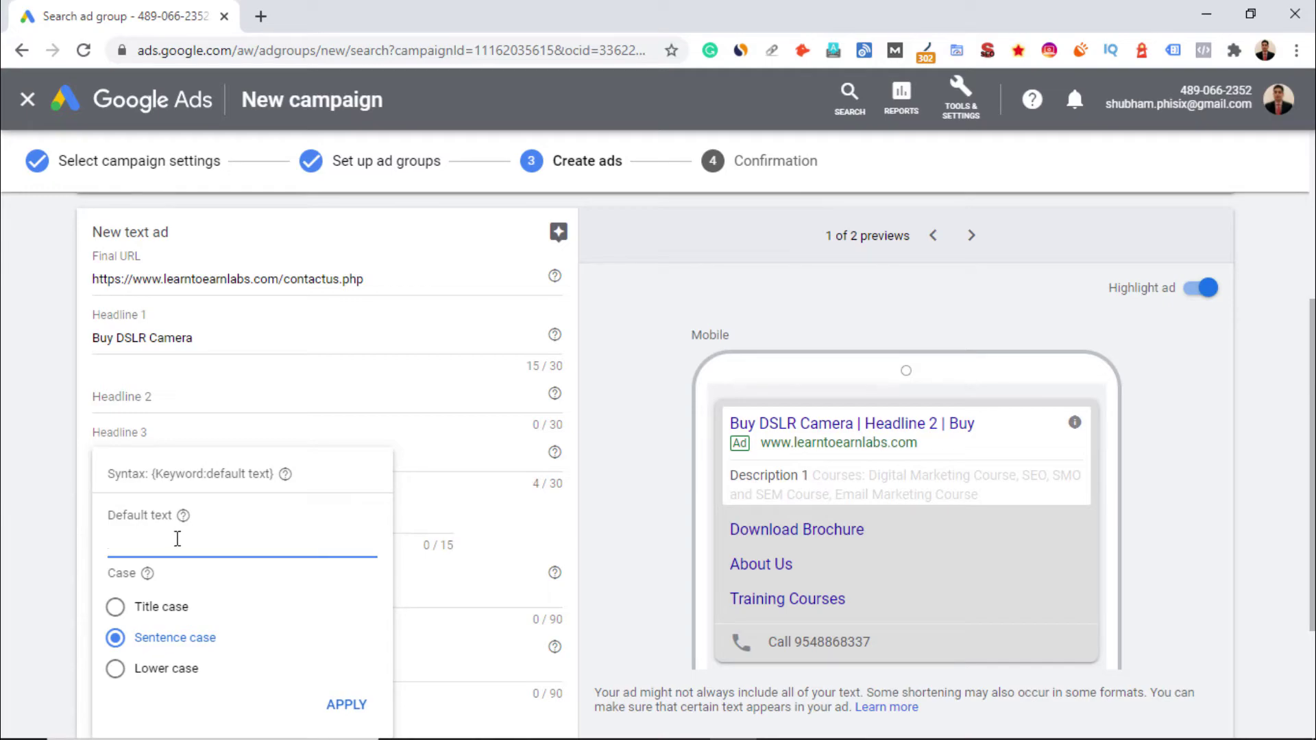
left_click(8, 519)
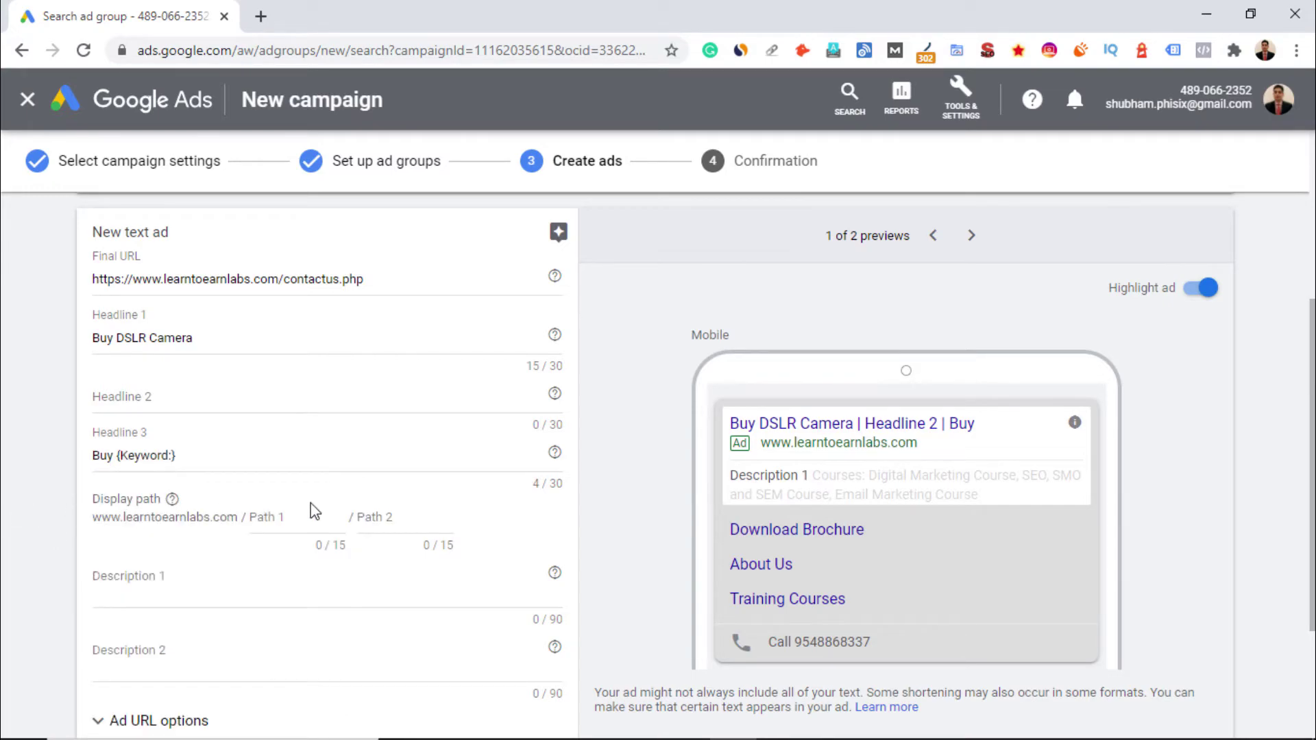
Fill Description 1 with "Buy" followed by a keyword insertion, leaving its default text empty.
scroll(310, 503, "down", 3)
left_click(209, 406)
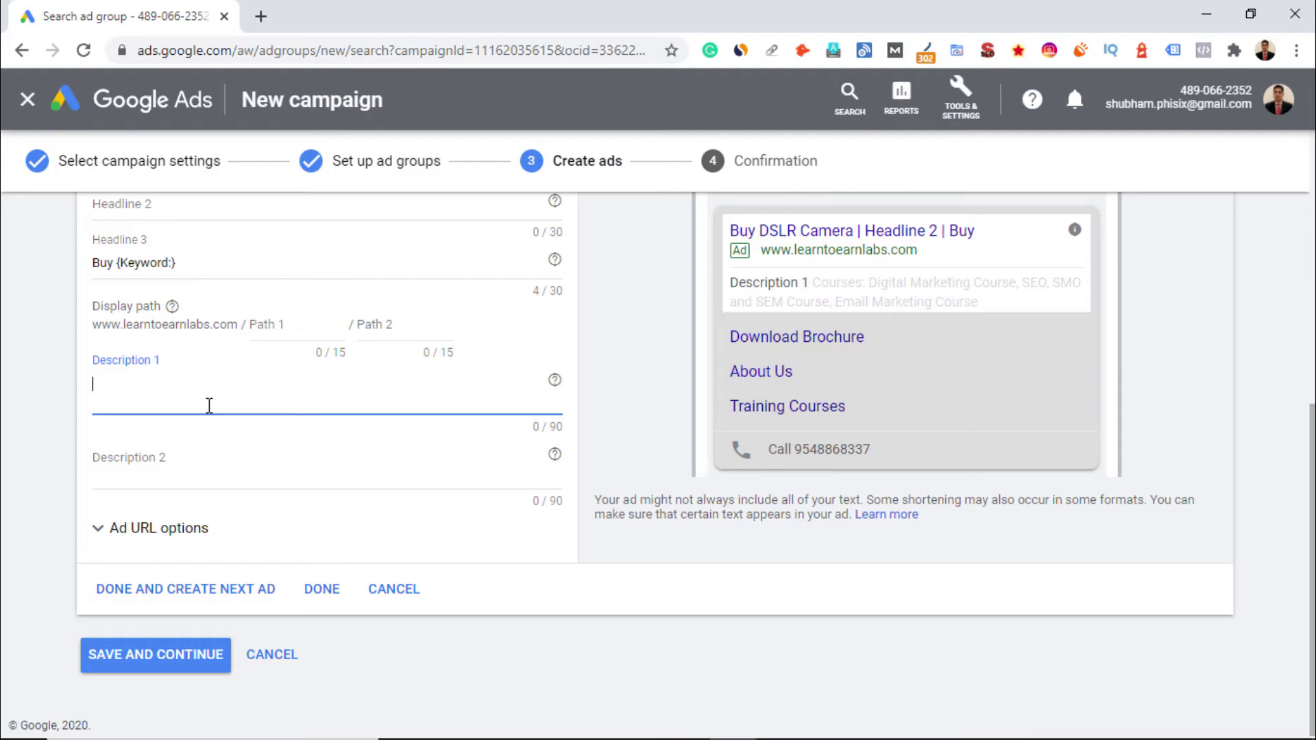
type("Buy ")
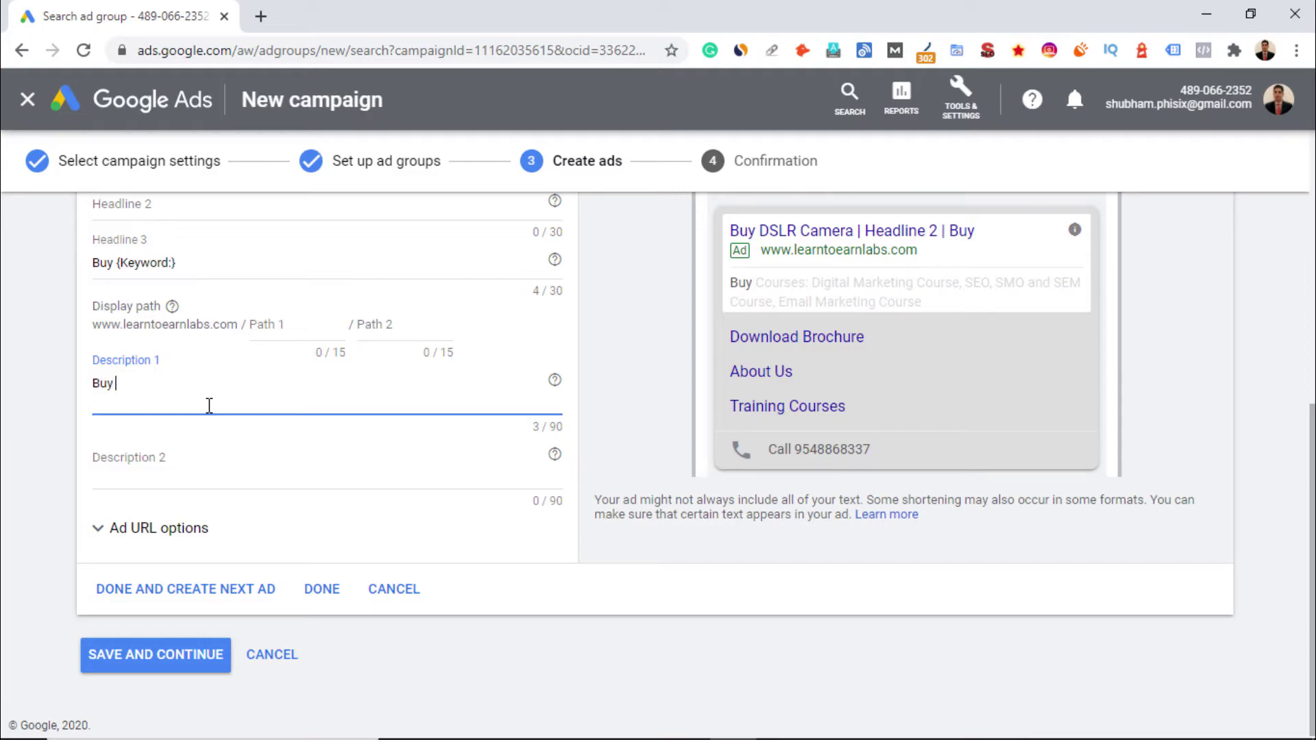
type("{")
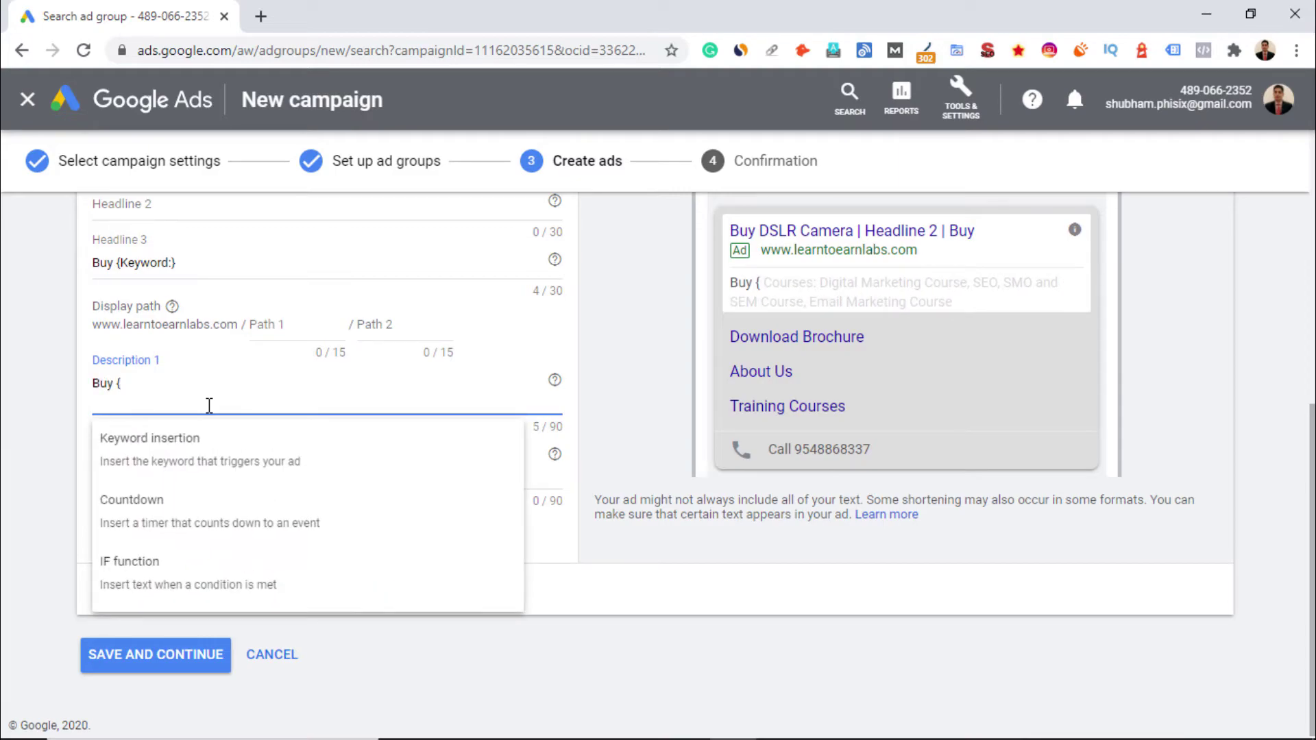
left_click(211, 458)
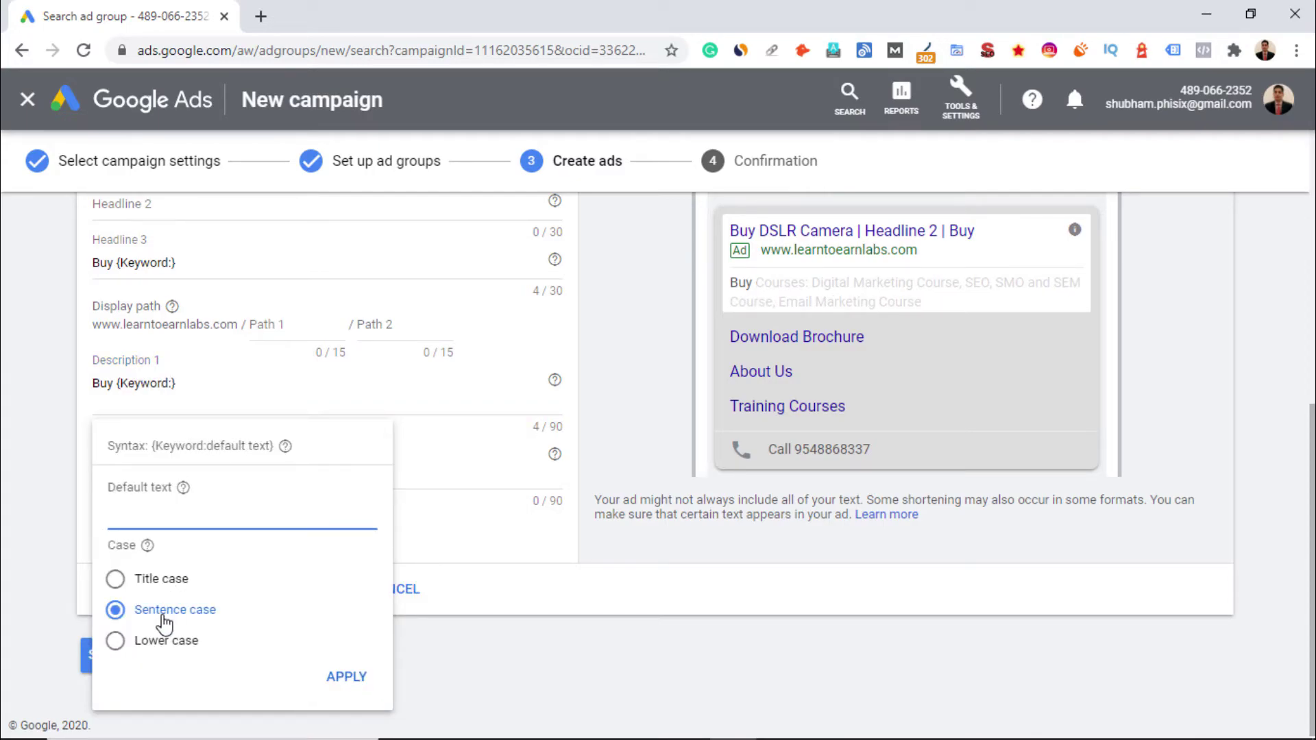
left_click(118, 639)
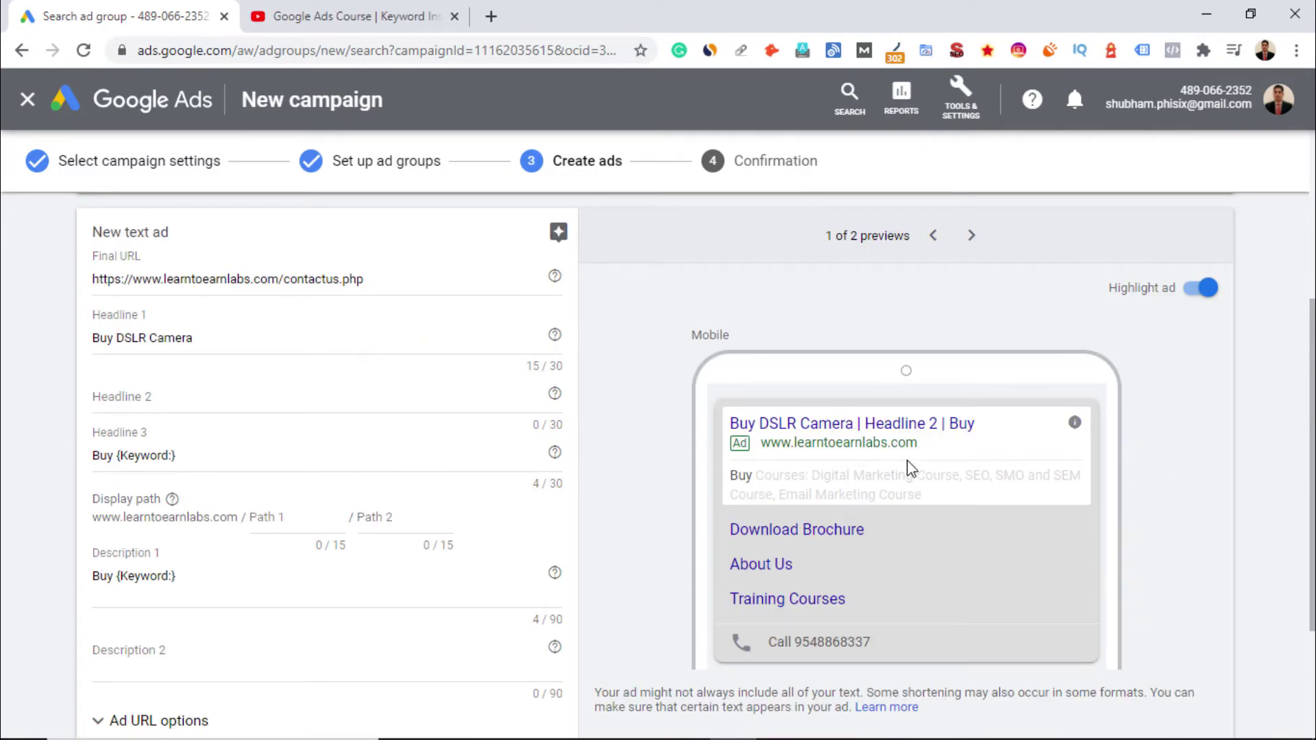
Show the desktop preview and try replacing "DSLR Camera" in Headline 1 with "Best Point and Shoot camera in 2020", copied from the Word document.
left_click(969, 240)
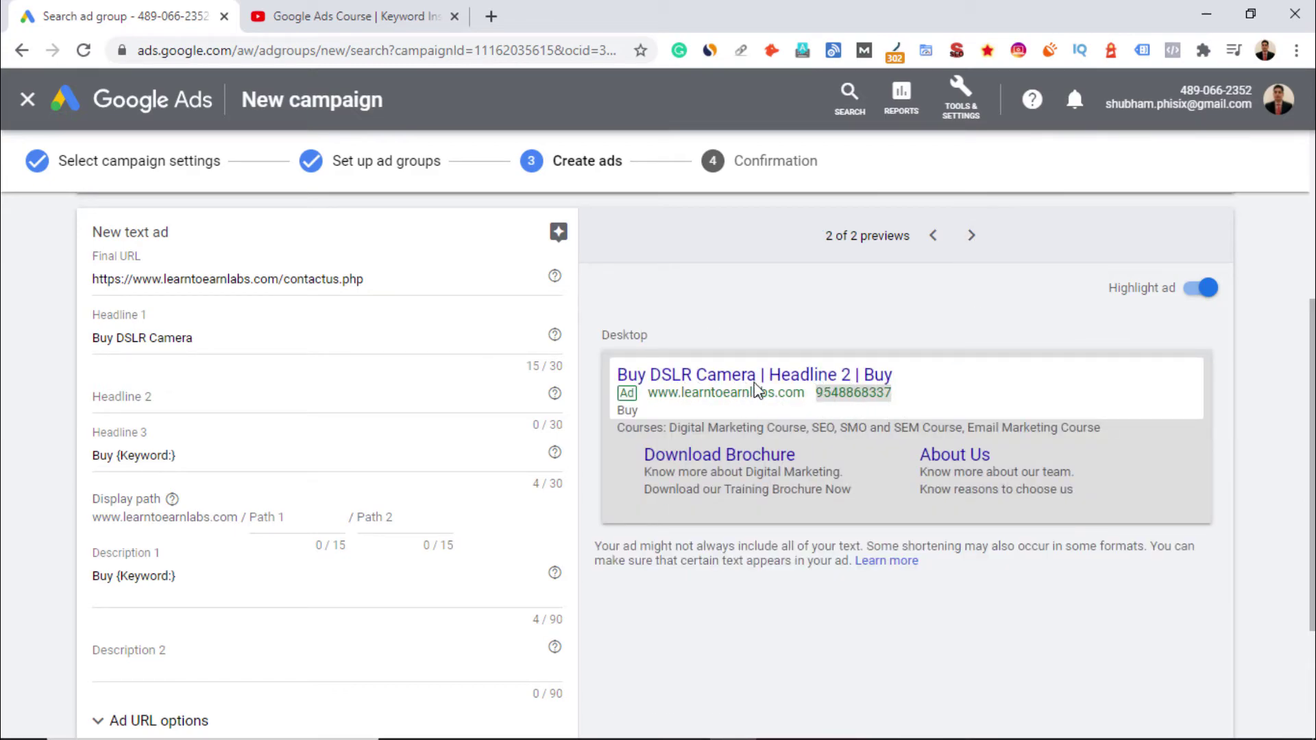
left_click_drag(206, 337, 115, 338)
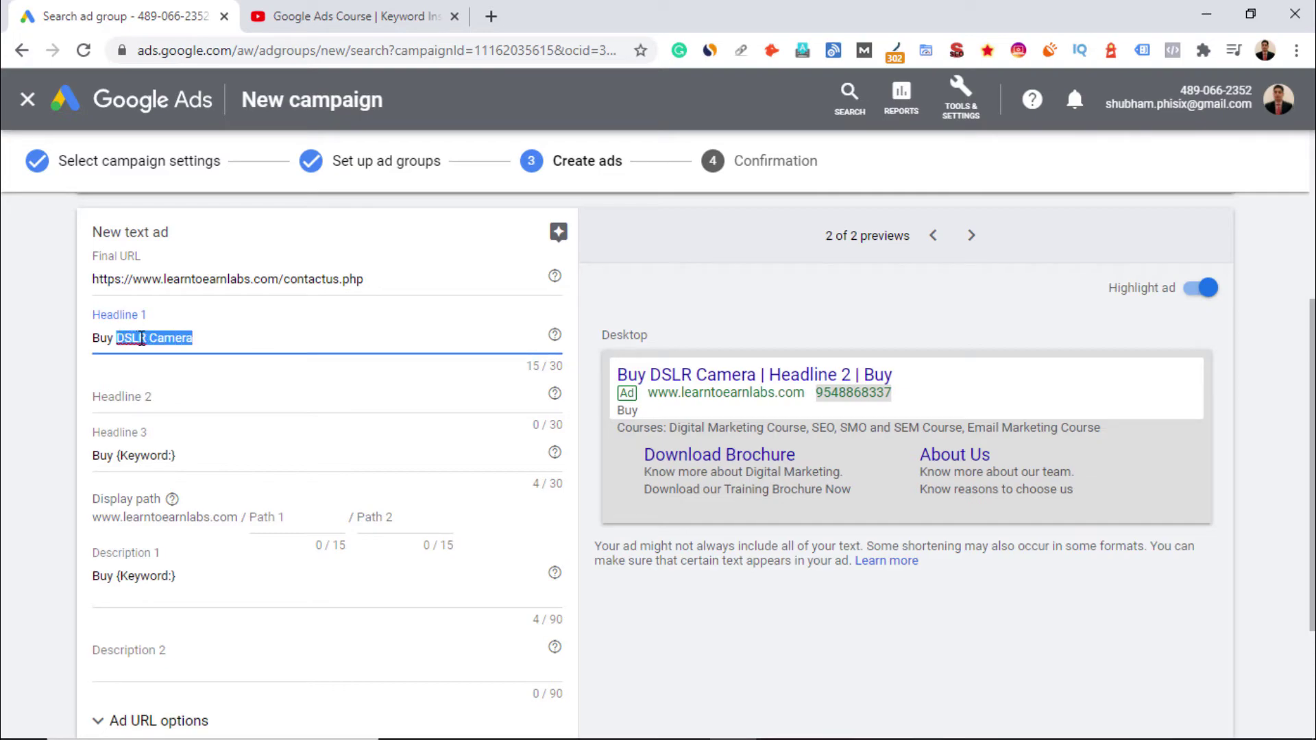
key("BackSpace")
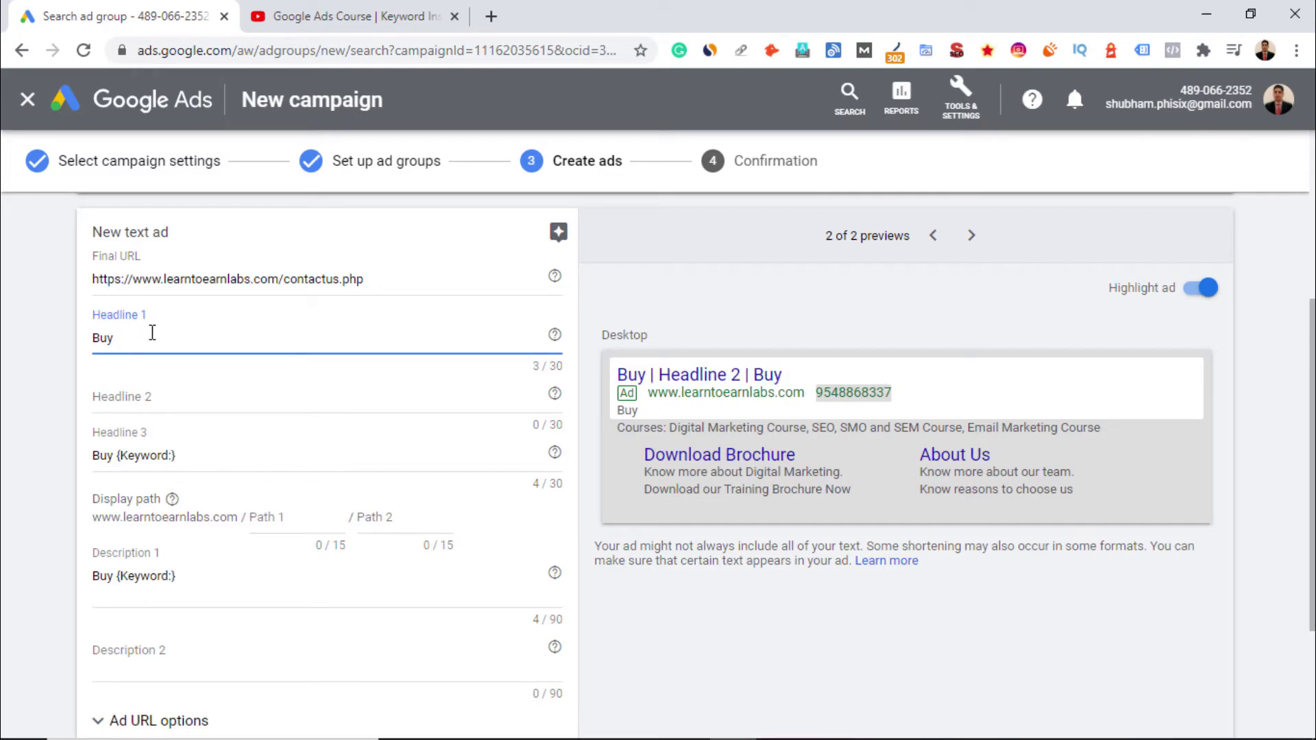
key("alt+Tab")
left_click(537, 556)
left_click_drag(364, 556, 931, 555)
key("ctrl+c")
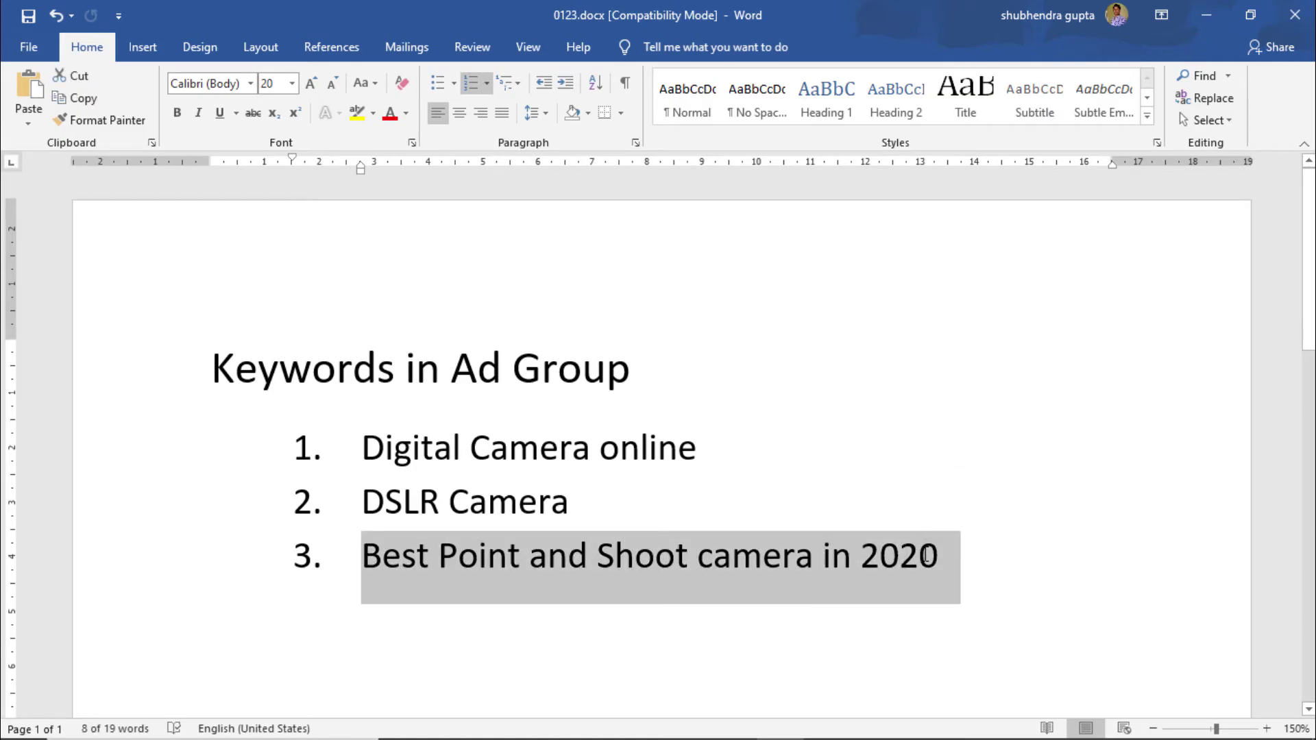
key("alt+Tab")
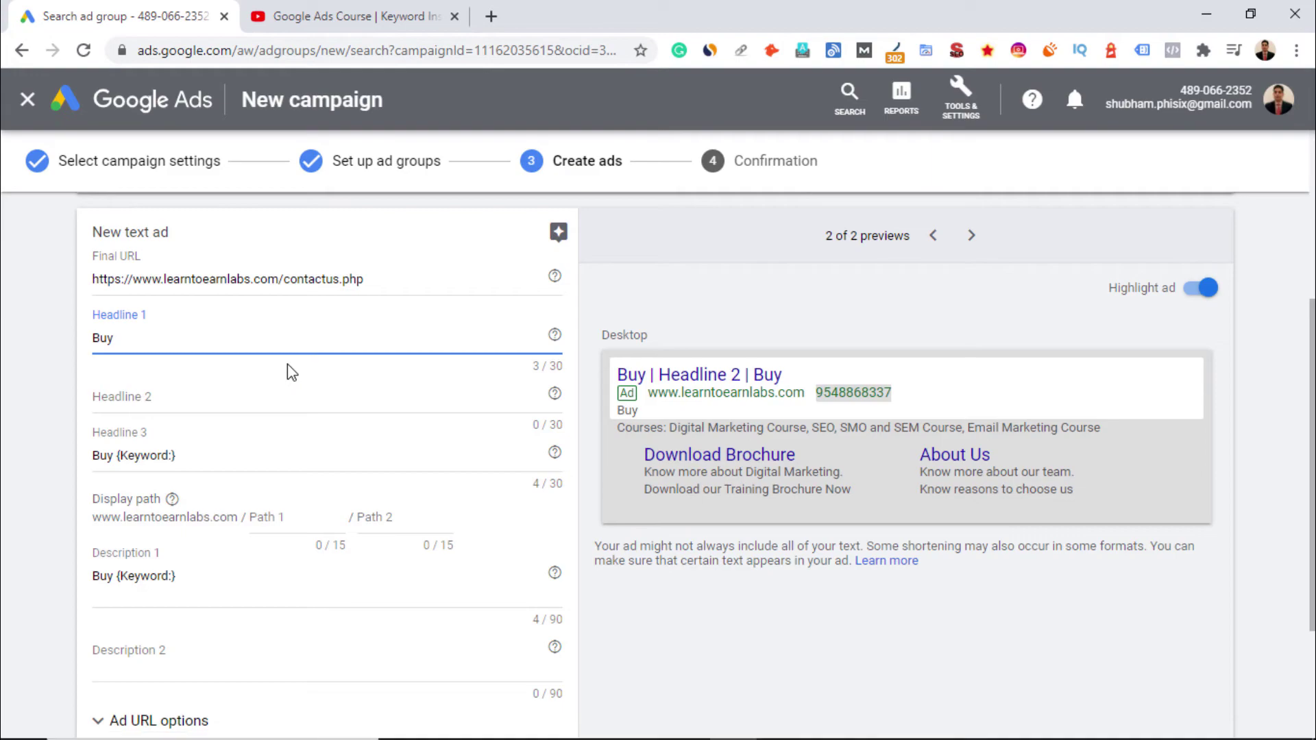
key("ctrl+v")
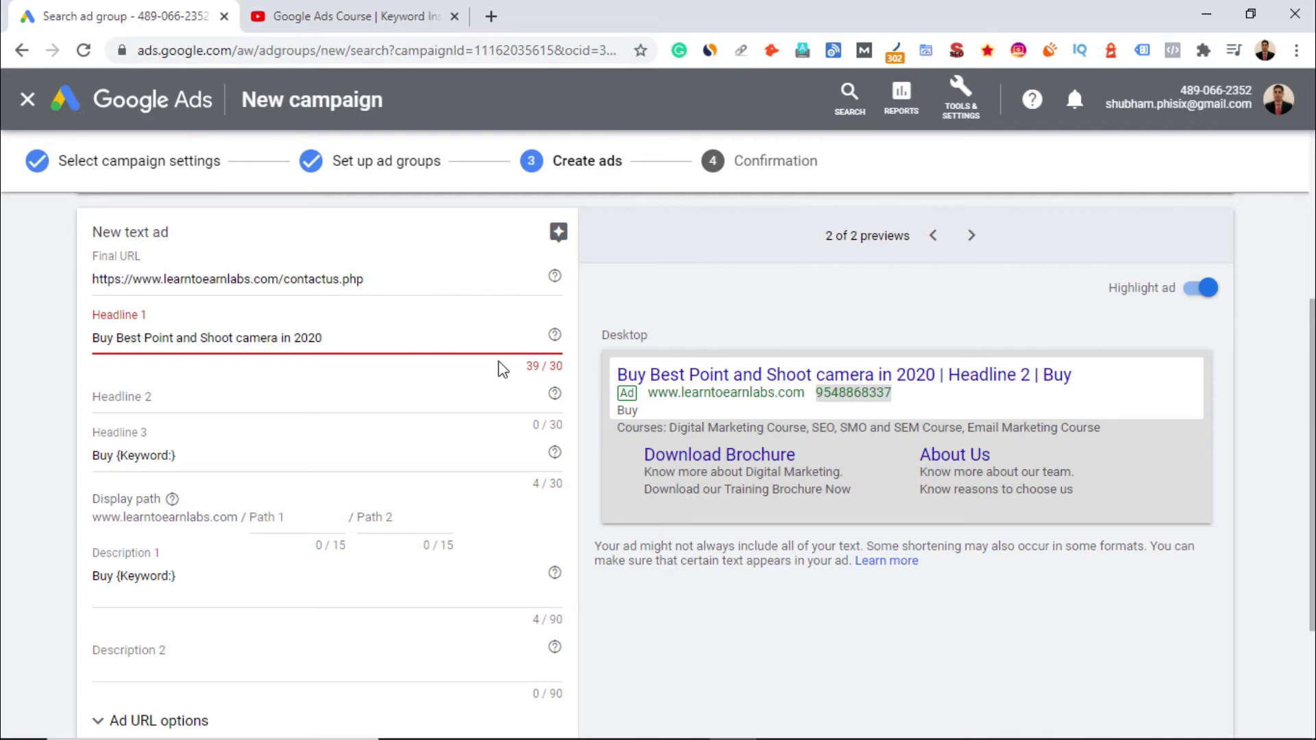
Replace the long keyword after "Buy" in Headline 1 with "Camera", and return to the mobile preview.
left_click_drag(329, 335, 115, 336)
type("camera")
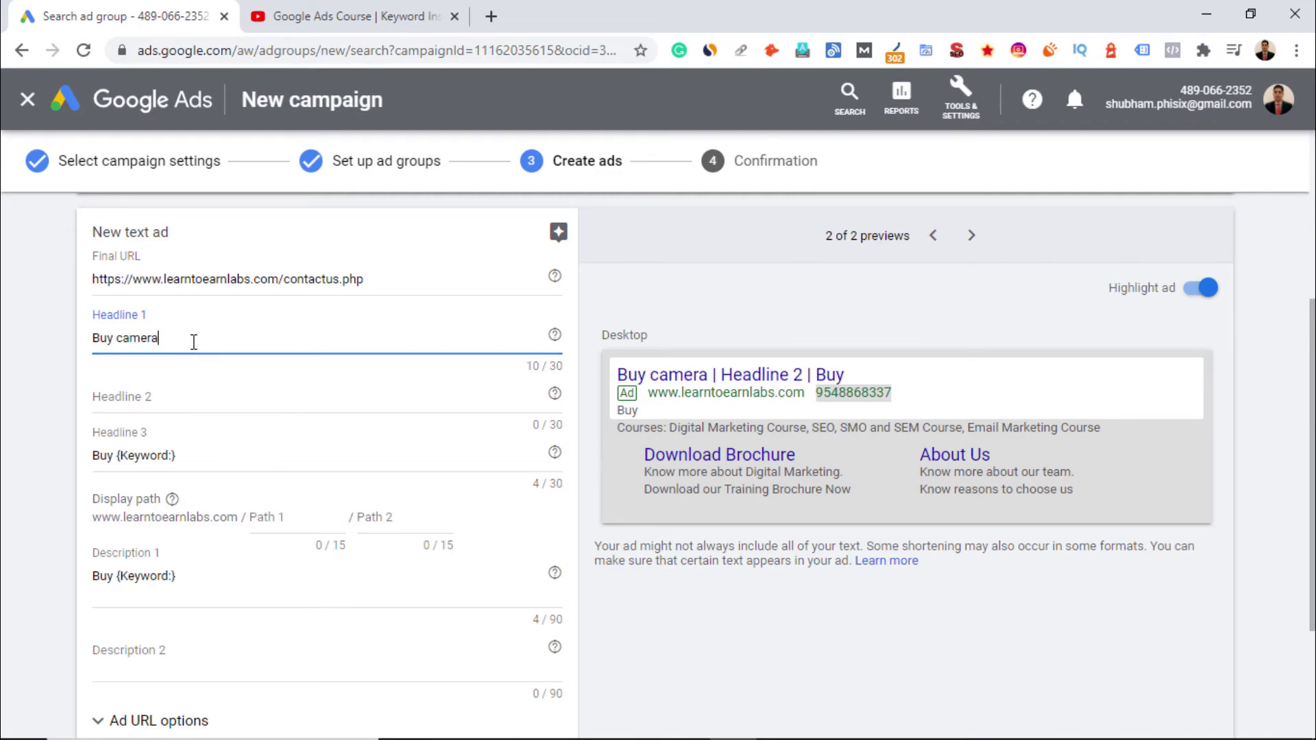
key("Left")
key("Left")
key("Left")
key("Left")
key("Left")
key("BackSpace")
type("C")
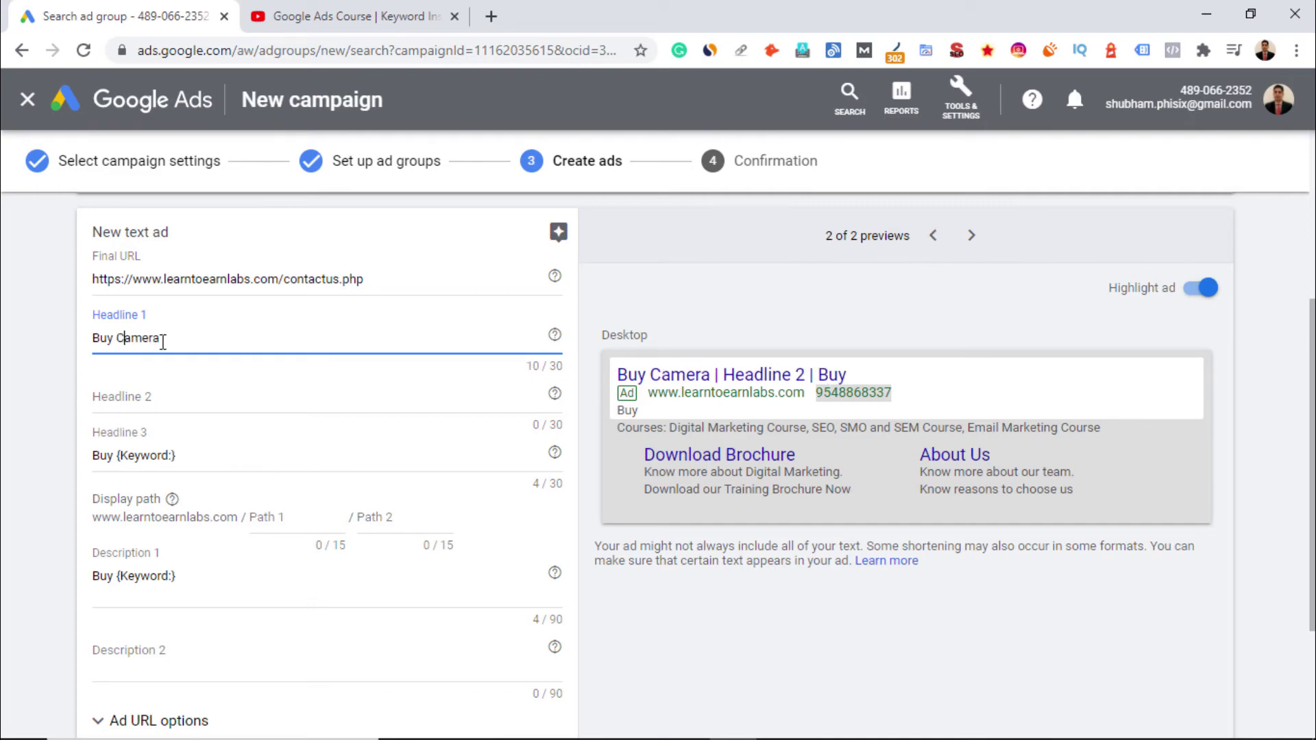
left_click(269, 393)
left_click(933, 235)
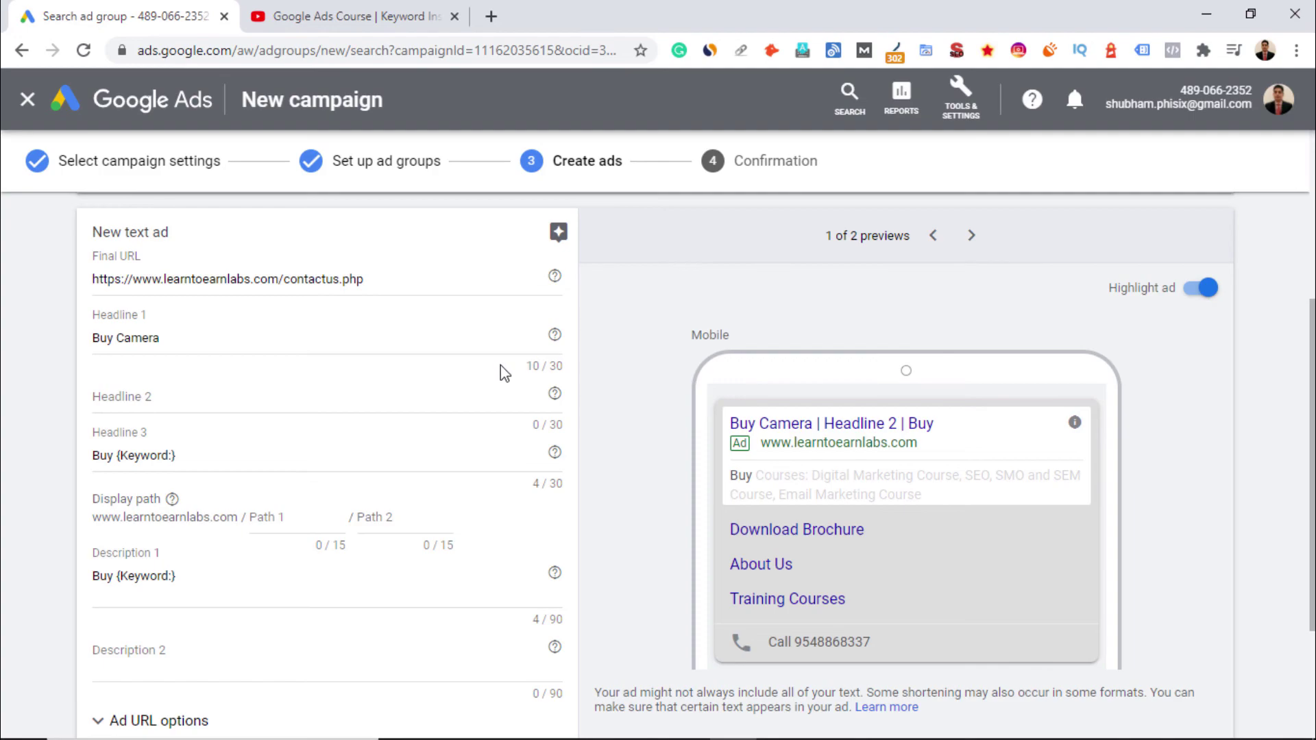
Select the keyword placeholder in Headline 3 and open the choice of insertion functions for it.
scroll(507, 370, "down", 3)
scroll(515, 375, "up", 2)
left_click(147, 358)
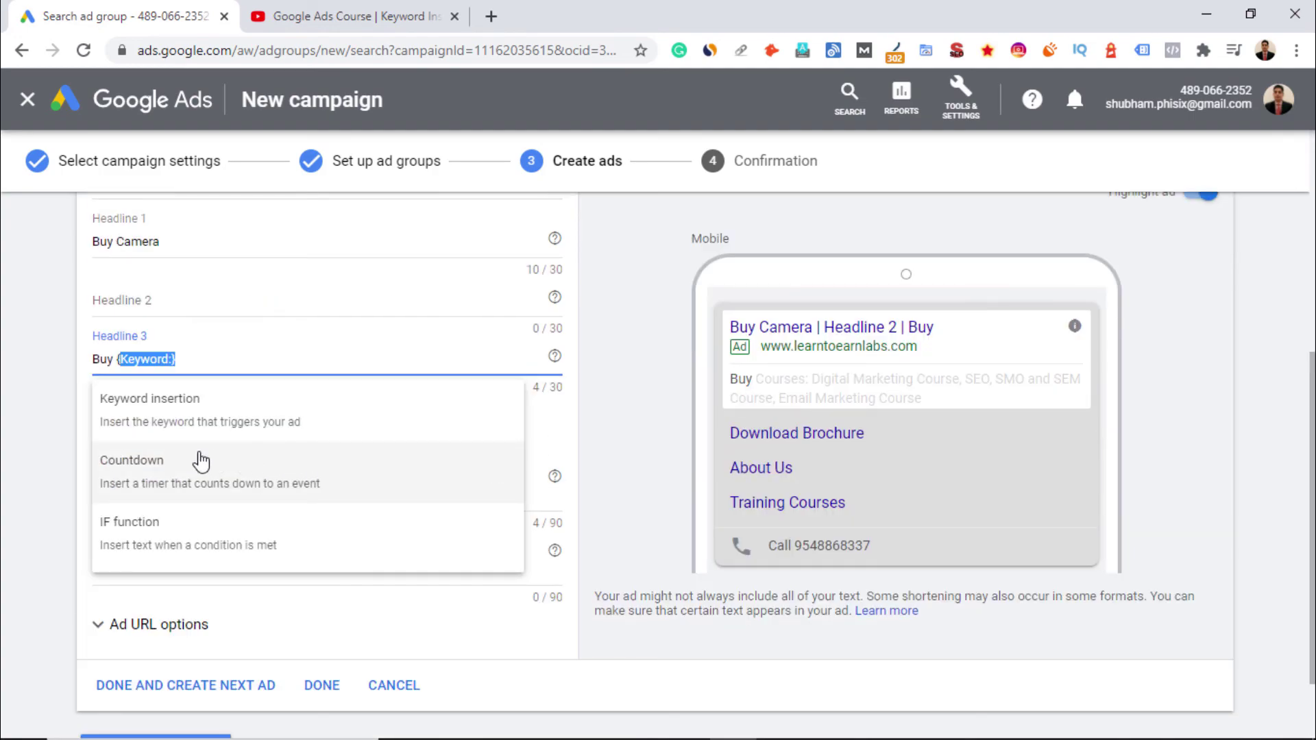